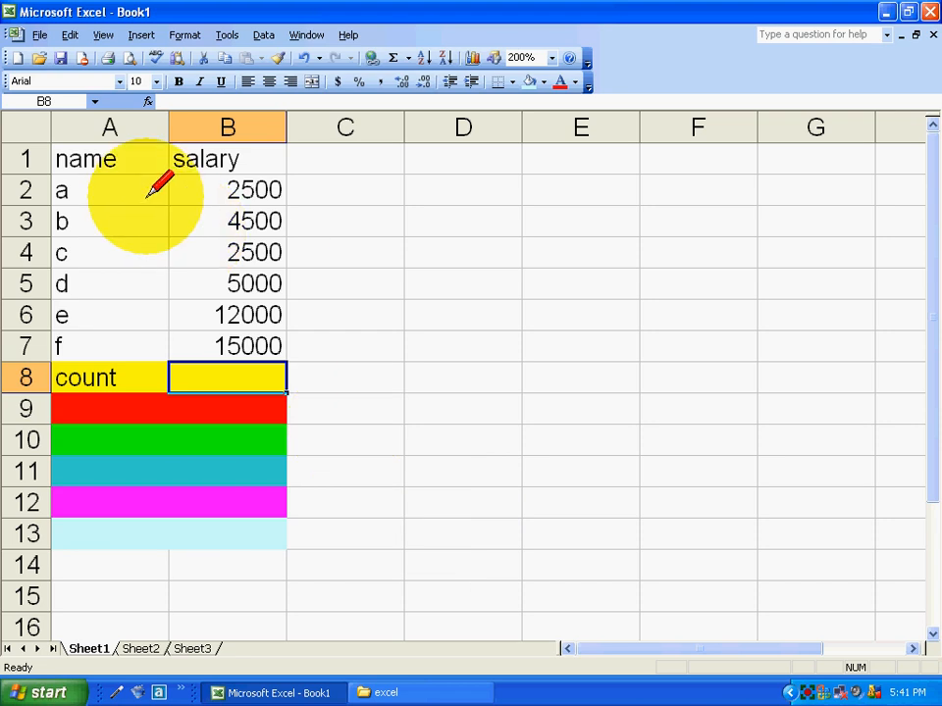
Look through the name entries in A2:A7.
left_click(148, 195)
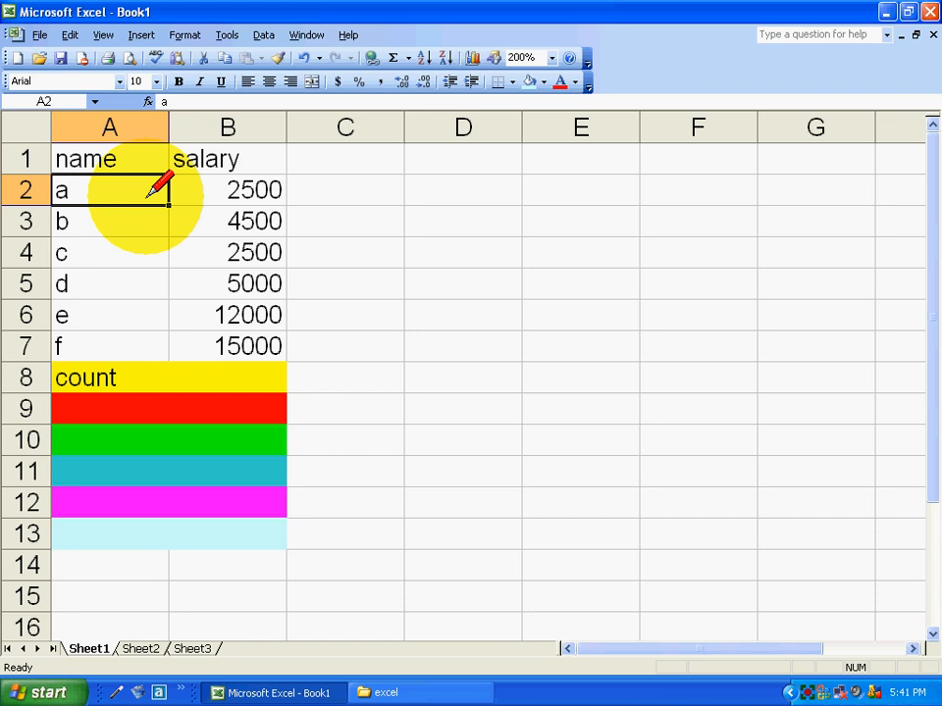
key("Down")
key("Down")
key("Down")
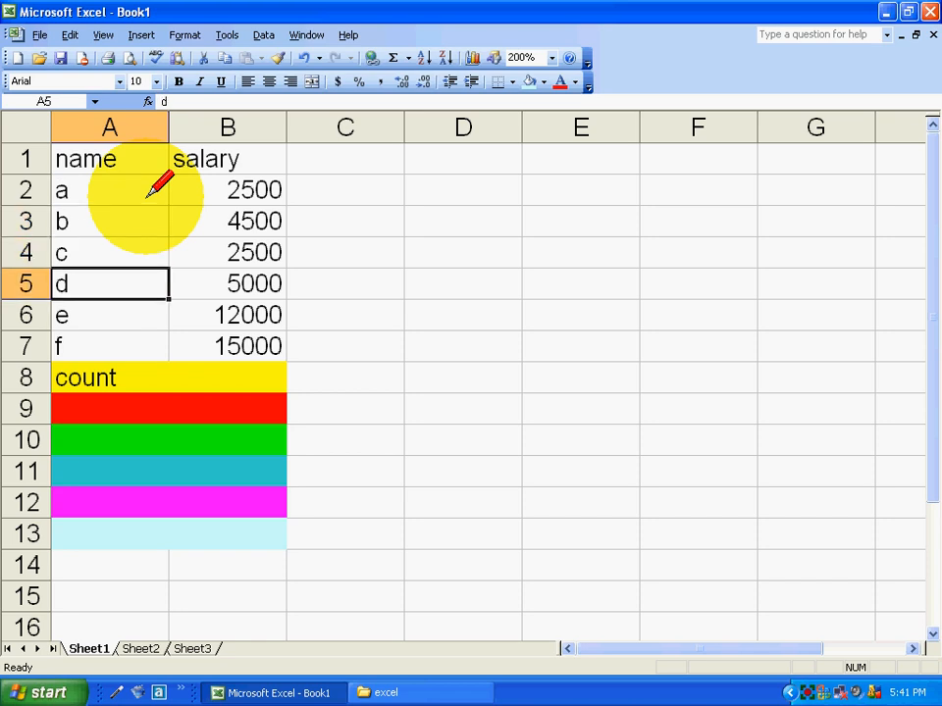
key("Down")
key("Down")
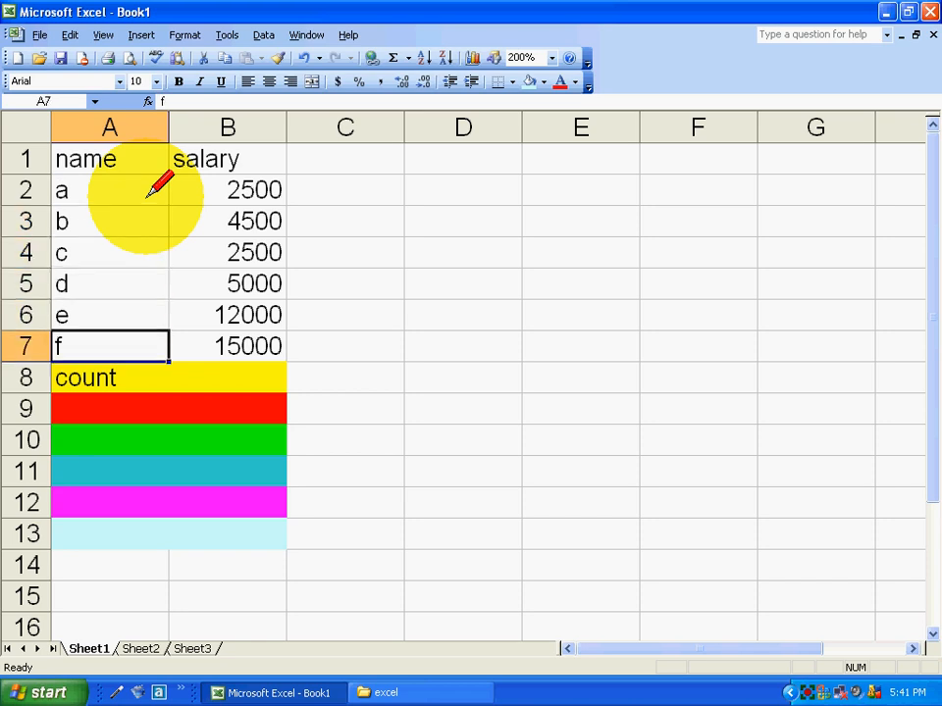
key("Up")
key("Up")
key("Up")
key("Up")
key("Up")
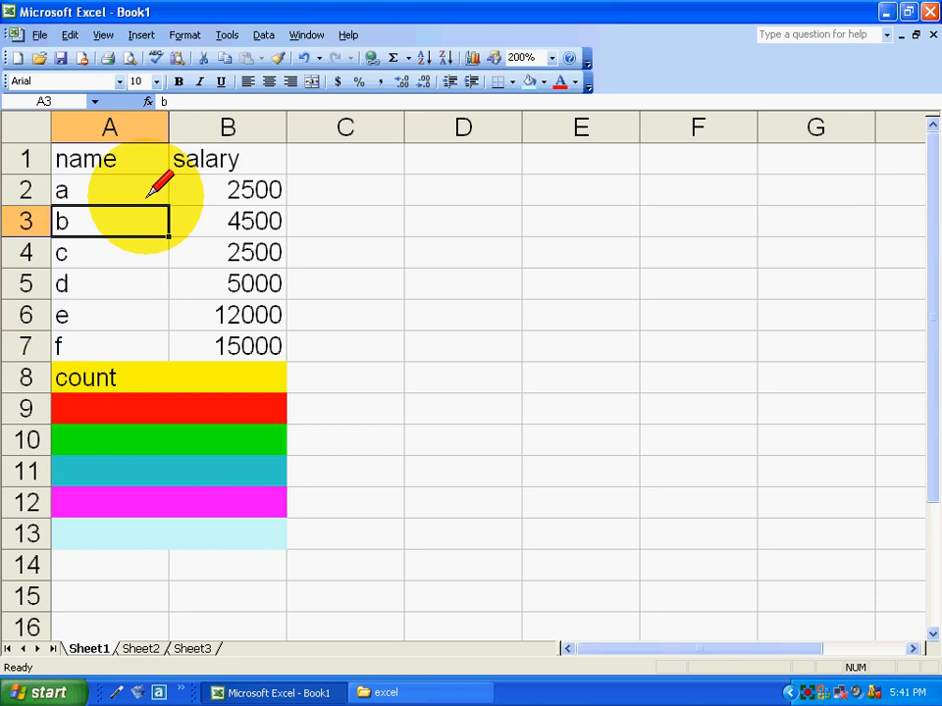
key("Down")
key("Down")
key("Down")
key("Down")
key("Down")
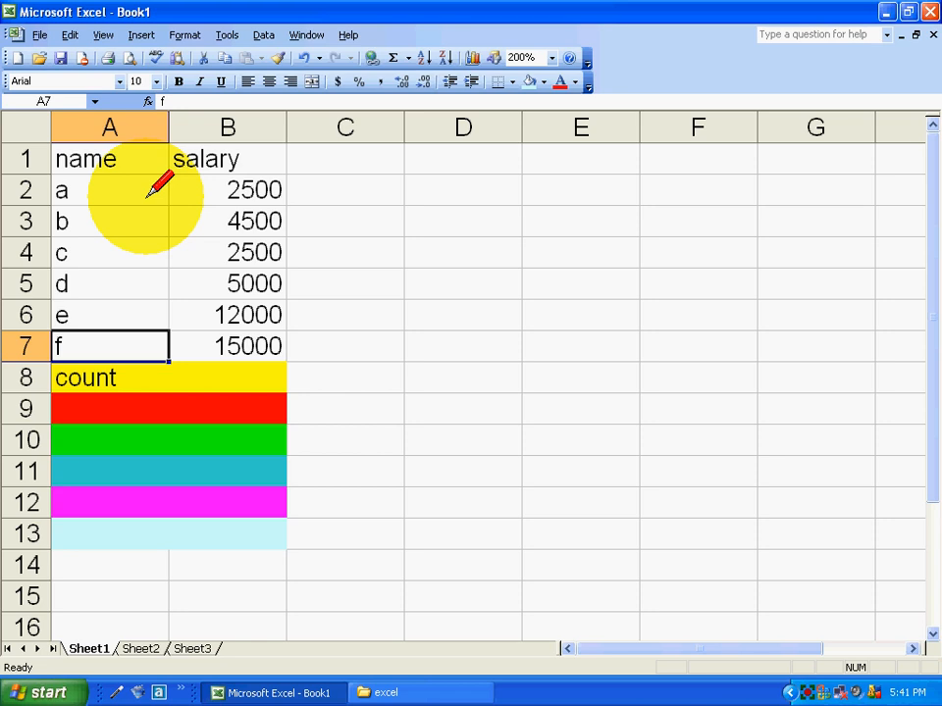
Enter a COUNT formula over the salaries B2:B7 in cell B8, beside the count label.
key("Right")
key("Down")
type("=")
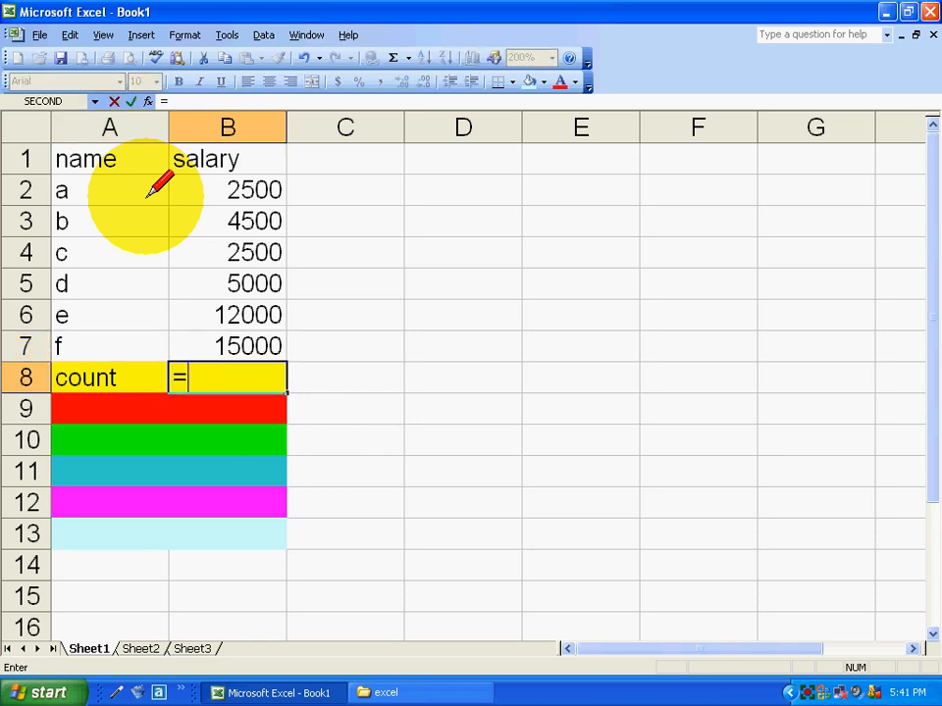
type("count(")
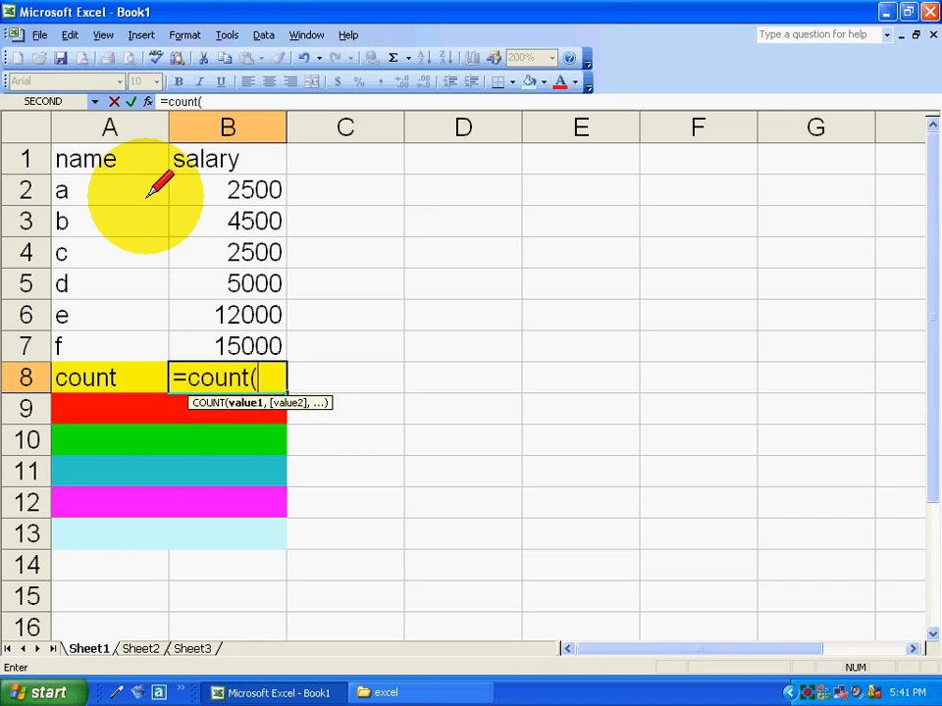
key("Up")
key("Up")
key("Up")
key("Up")
key("Up")
key("Up")
key("F8")
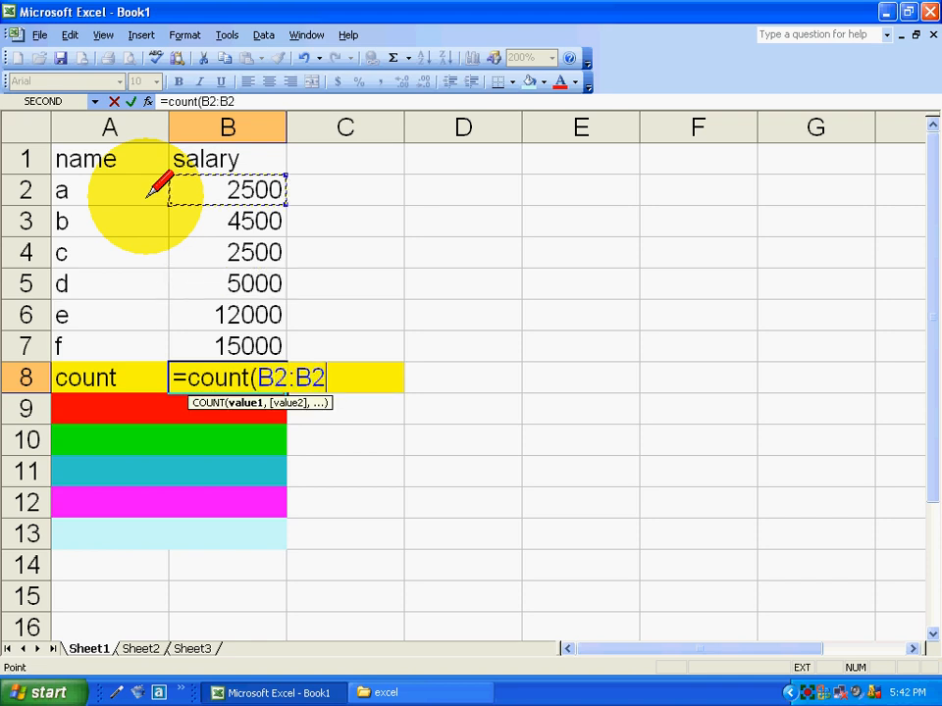
key("Down")
key("Down")
key("Down")
key("Down")
key("Down")
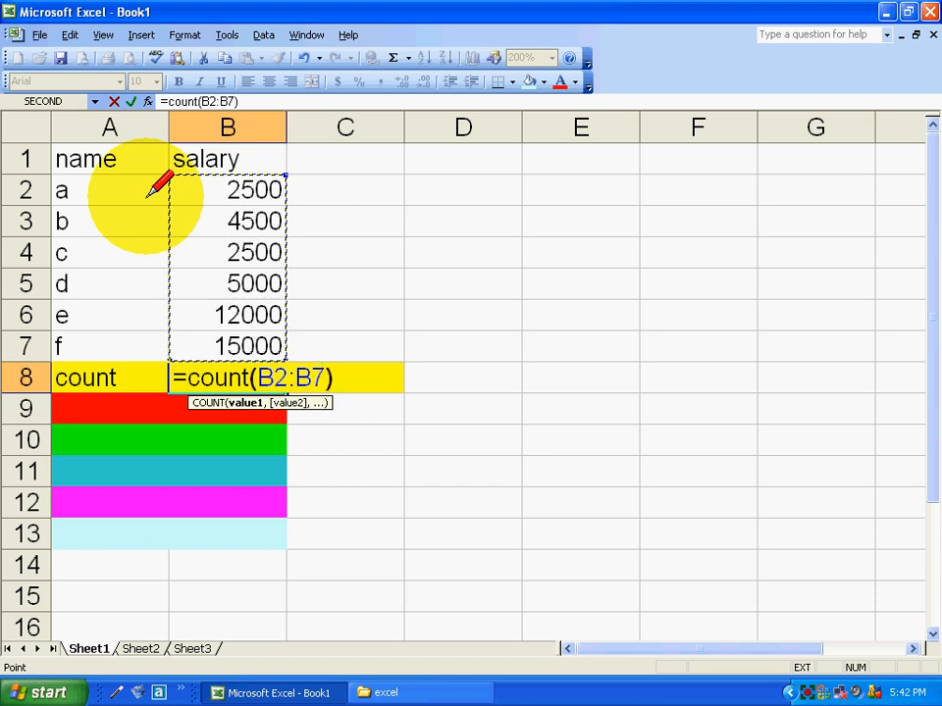
type(")")
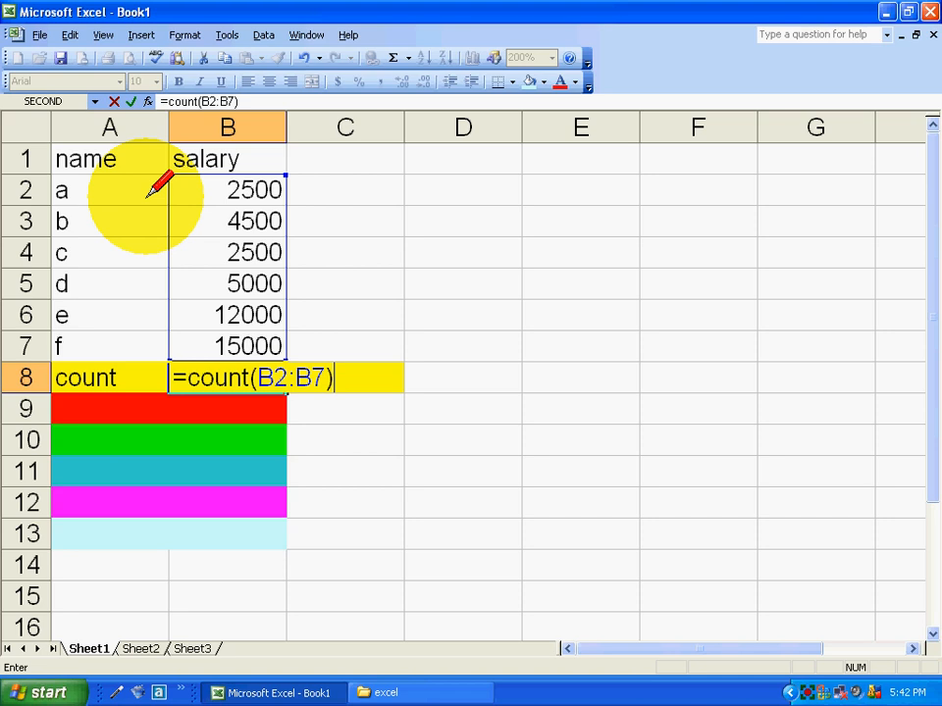
key("Return")
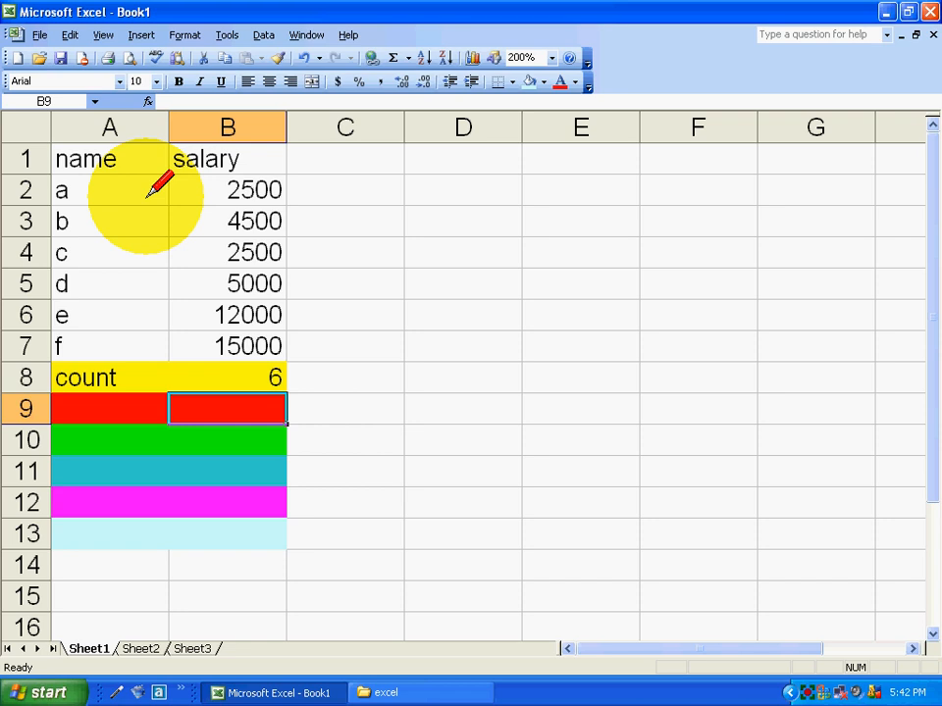
Clear the salary of c in B4 and check the count result in B8.
key("Up")
key("Up")
key("Up")
key("Up")
key("Up")
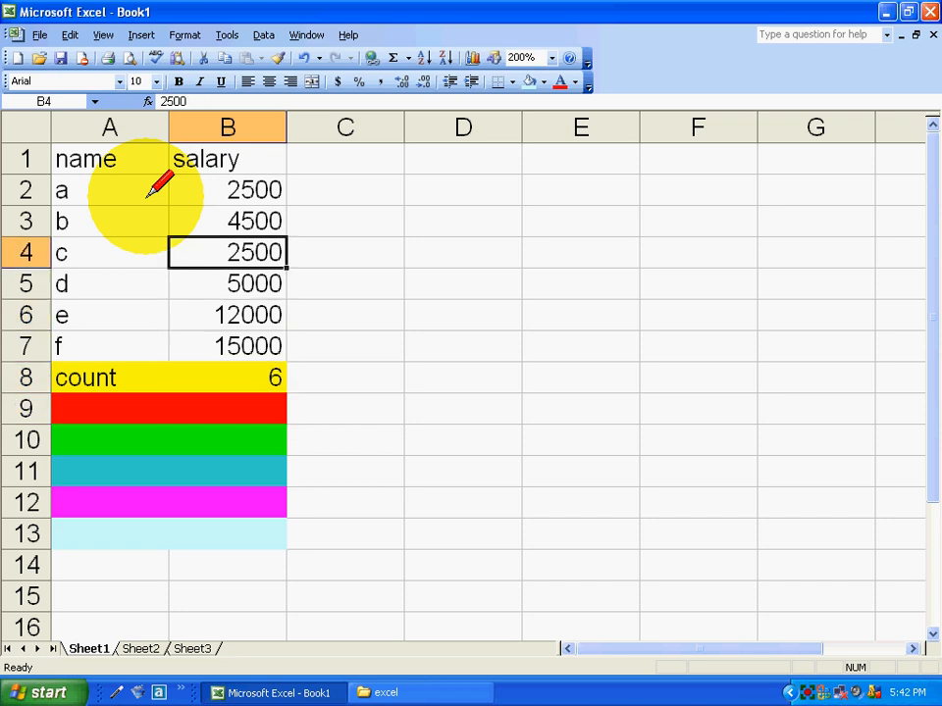
key("Left")
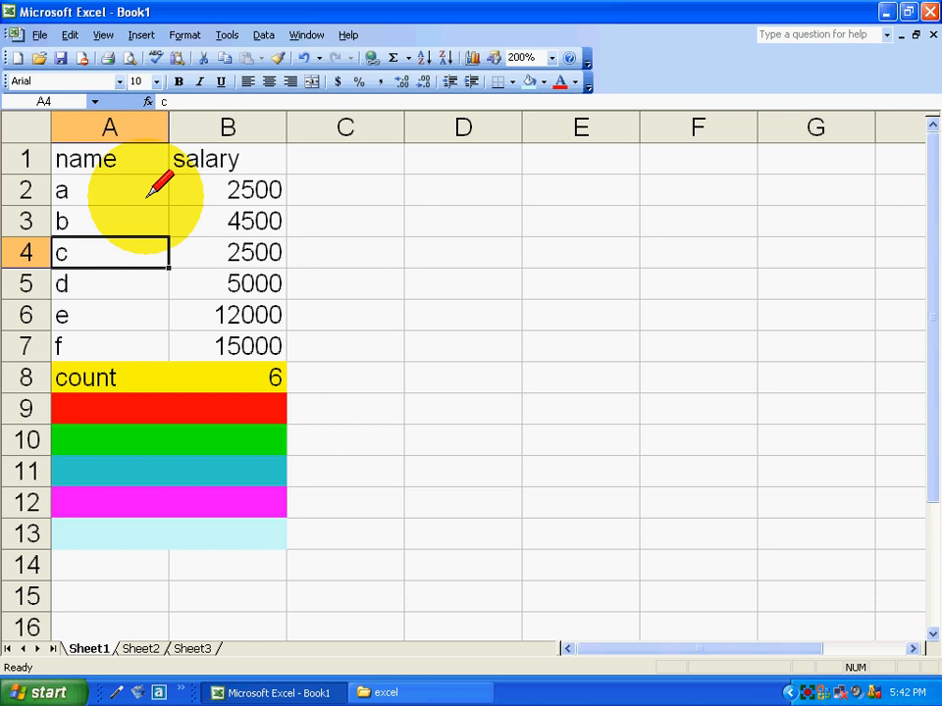
key("Right")
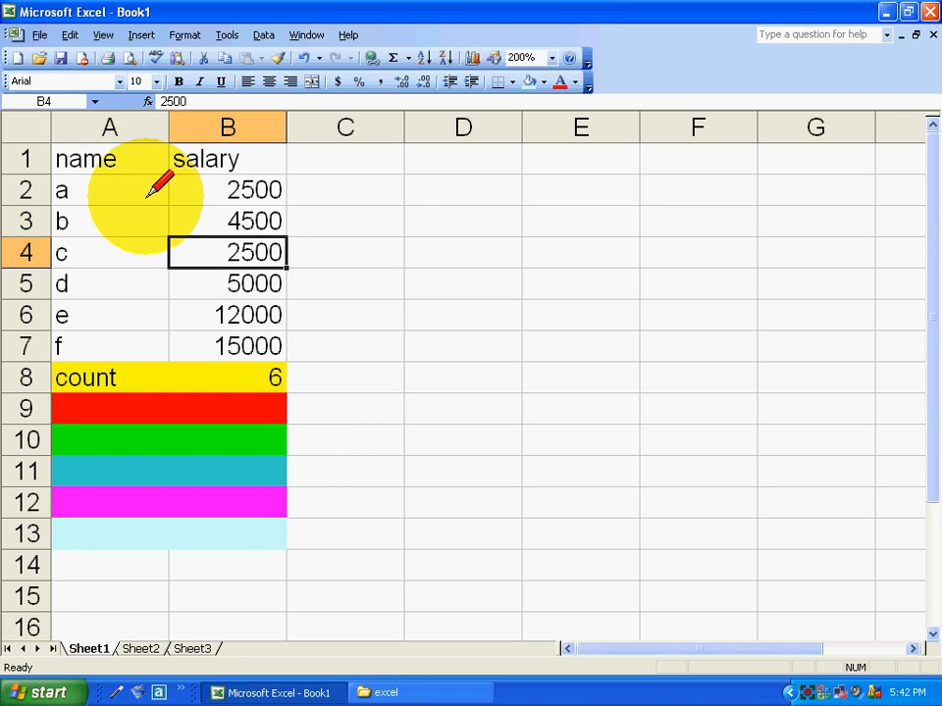
key("Delete")
key("Down")
key("Down")
key("Down")
key("Down")
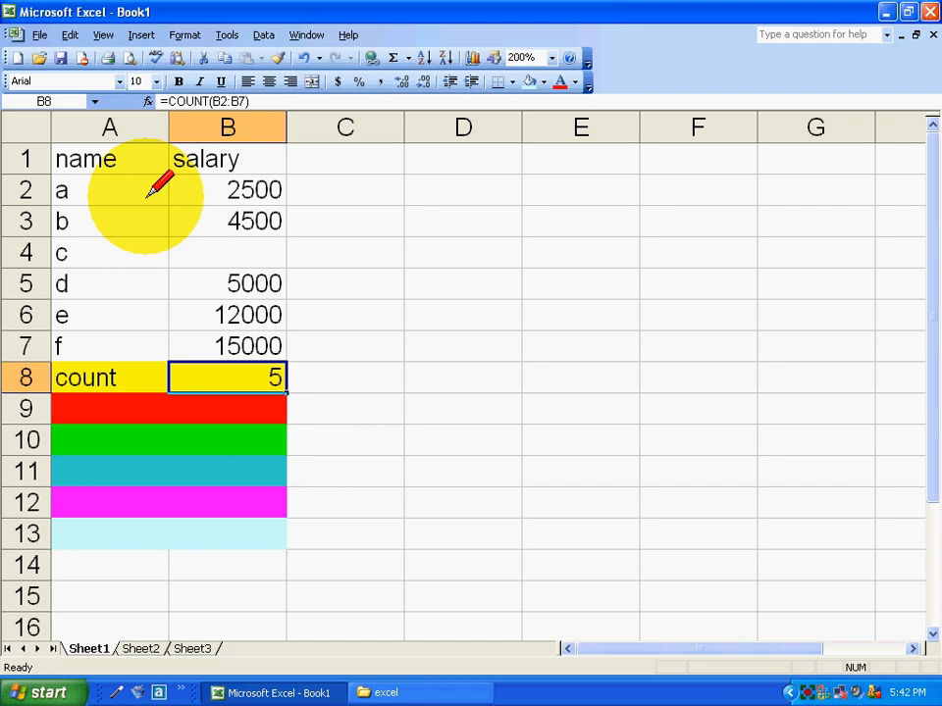
Replace the salary of d in B5 with the text pakistan and check the count in B8.
key("Up")
key("Up")
key("Up")
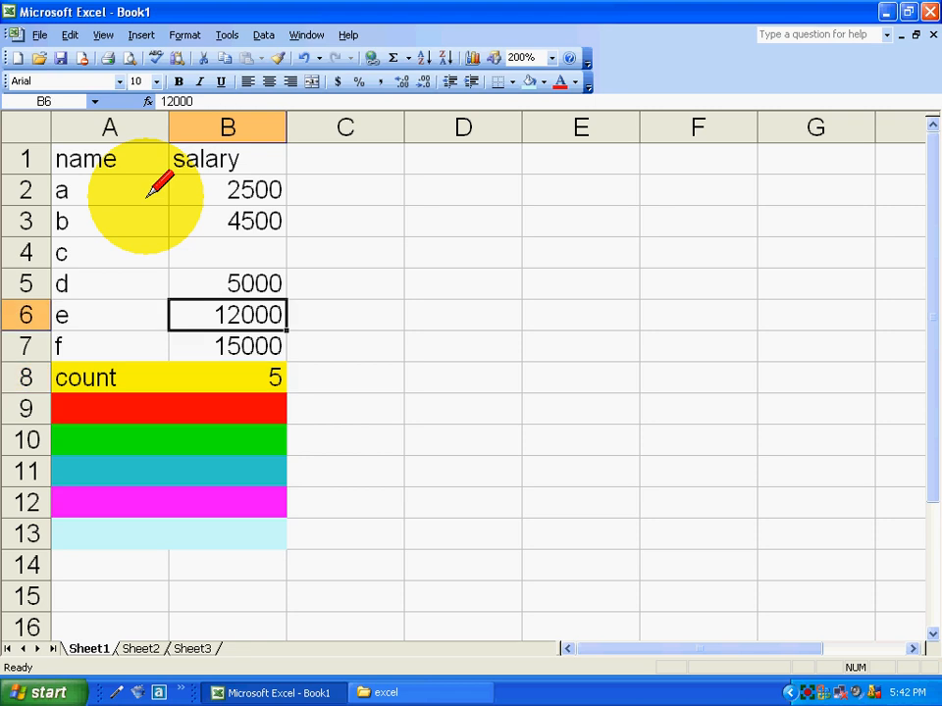
type("pakistan")
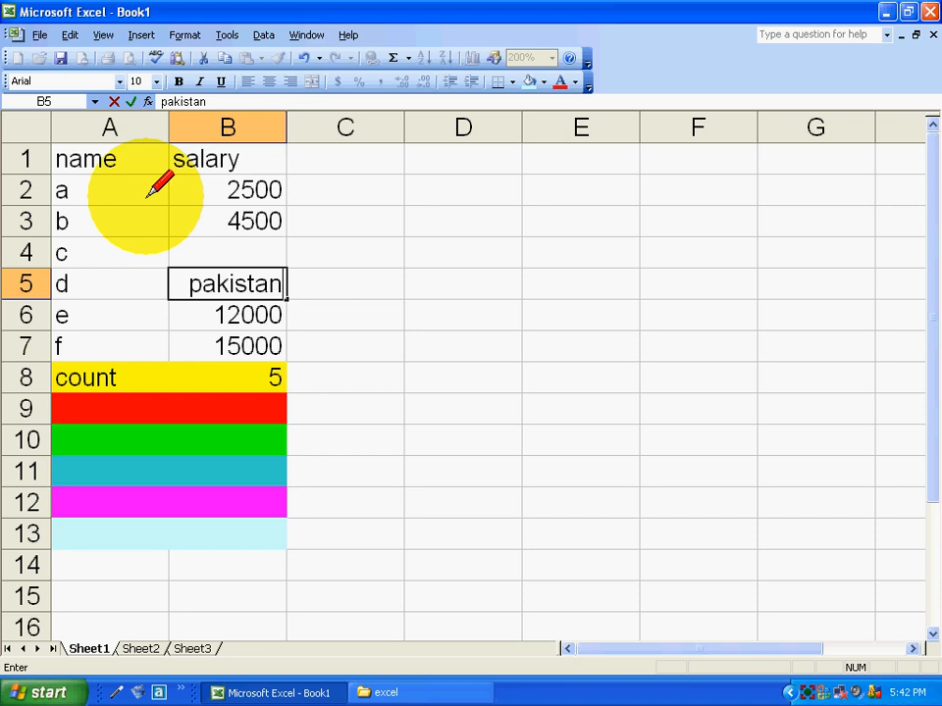
key("Return")
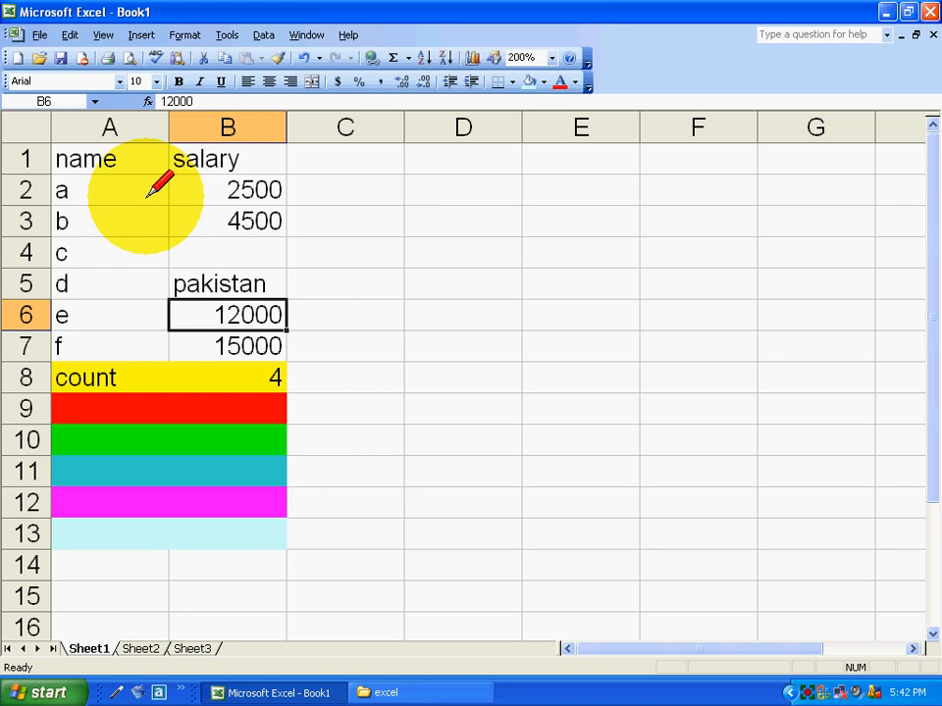
key("Down")
key("Down")
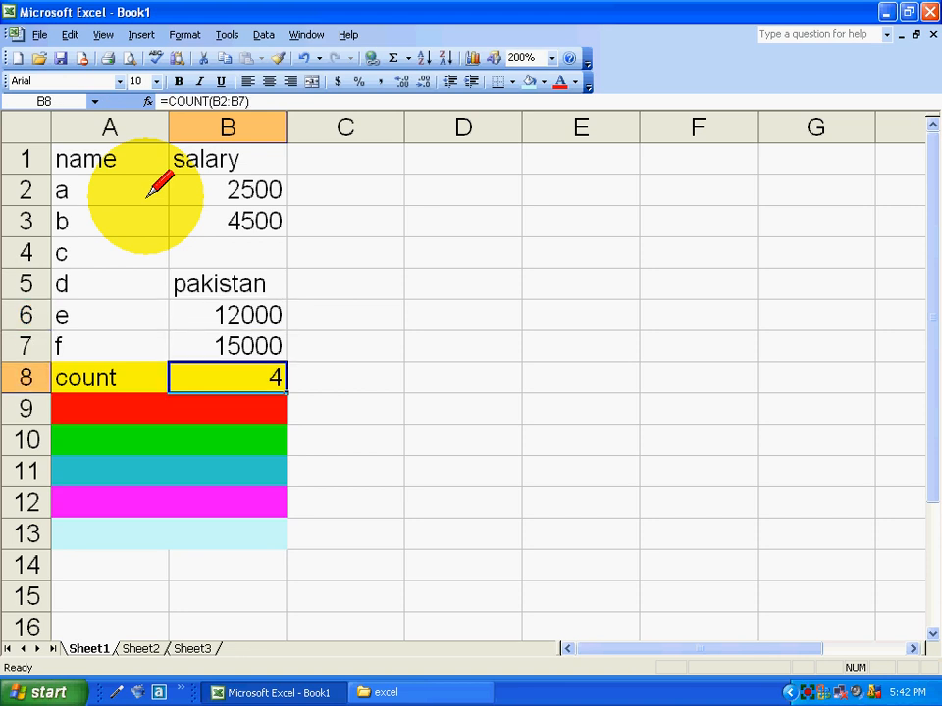
Enter salary 4550 for d in B5 and 2548 for c in B4.
key("Up")
key("Up")
key("Up")
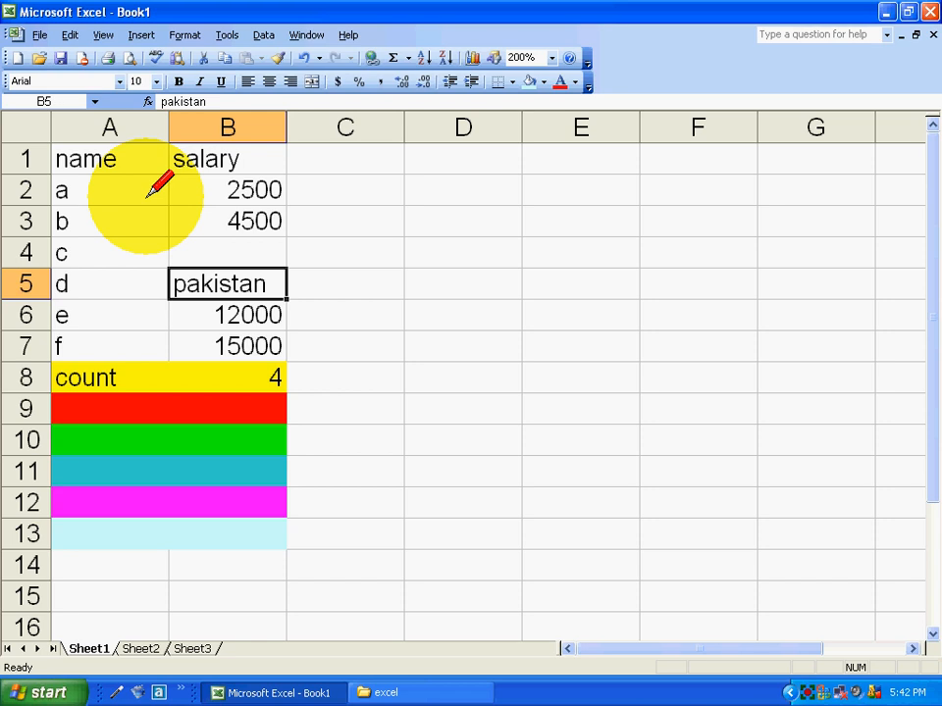
key("Delete")
type("4550")
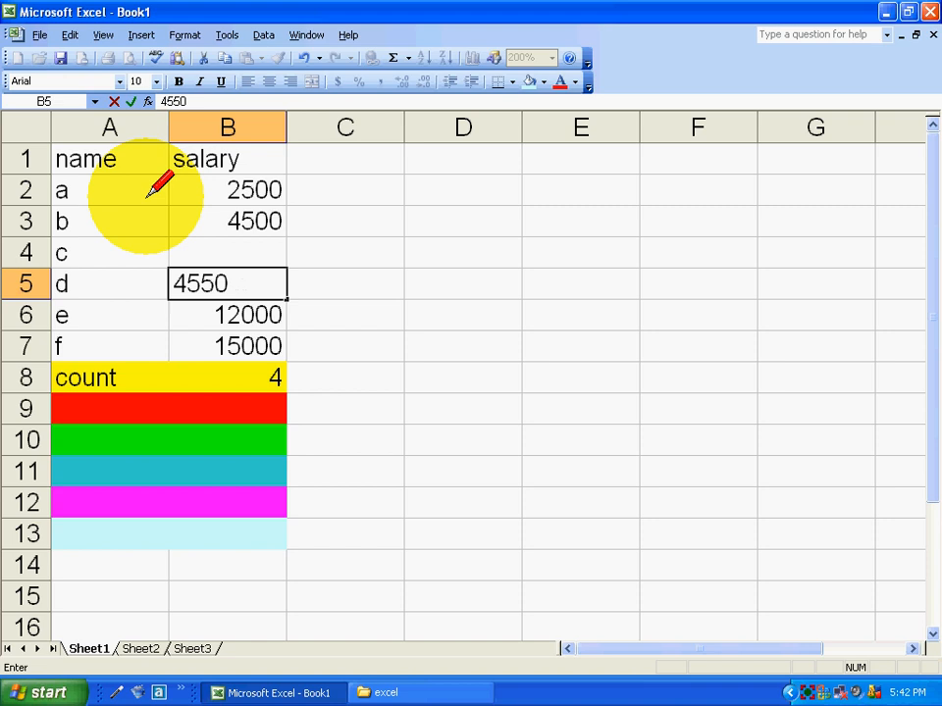
key("Up")
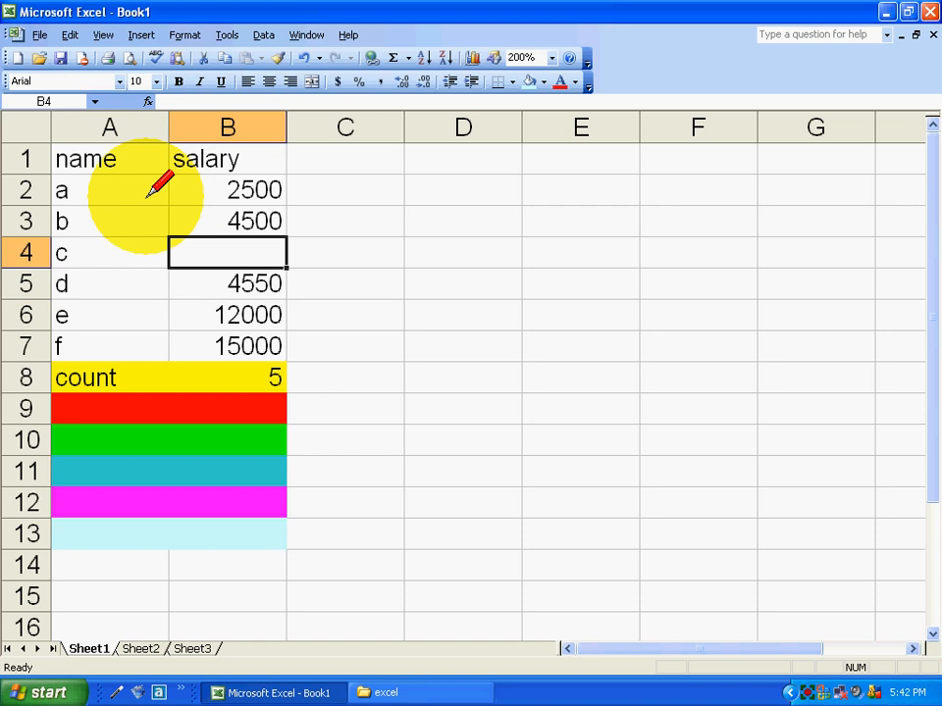
type("2548")
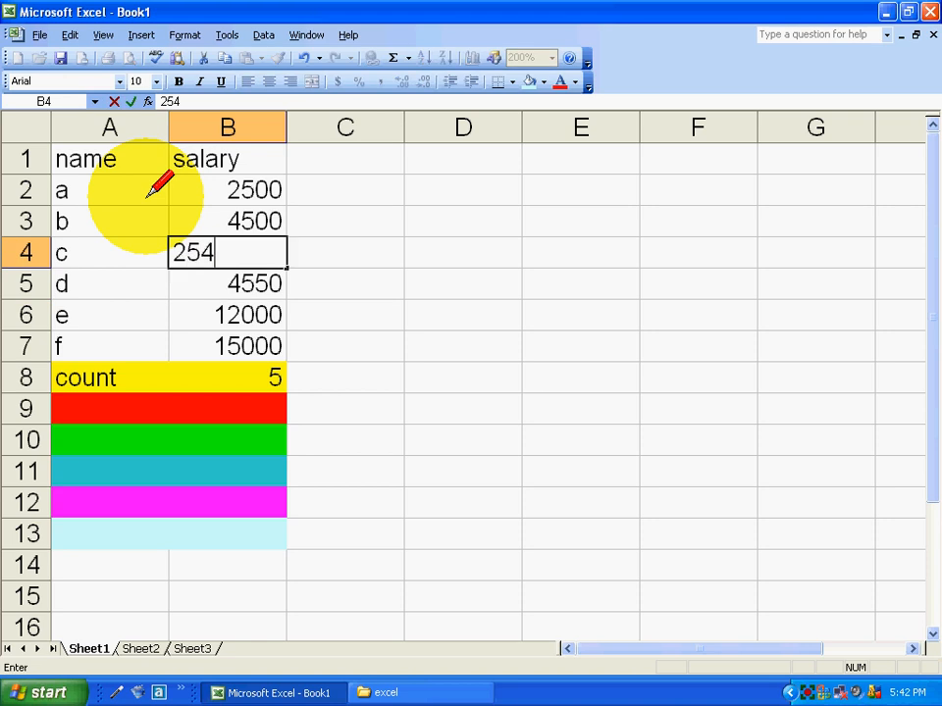
key("Down")
key("Down")
key("Down")
key("Down")
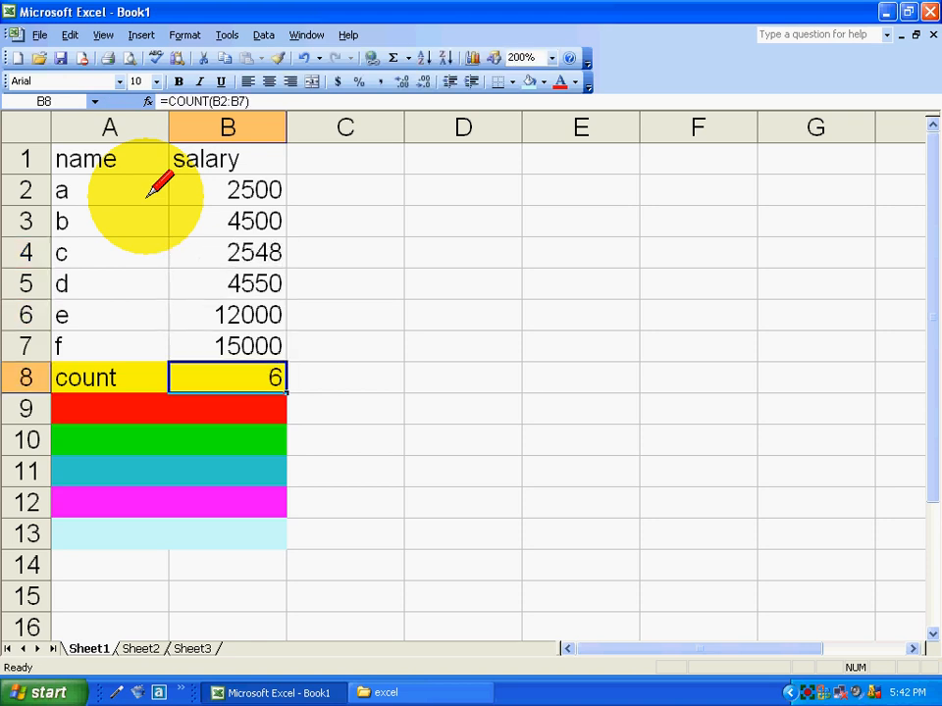
Clear the salaries of c and d in B4 and B5 and check the count result in B8.
key("Left")
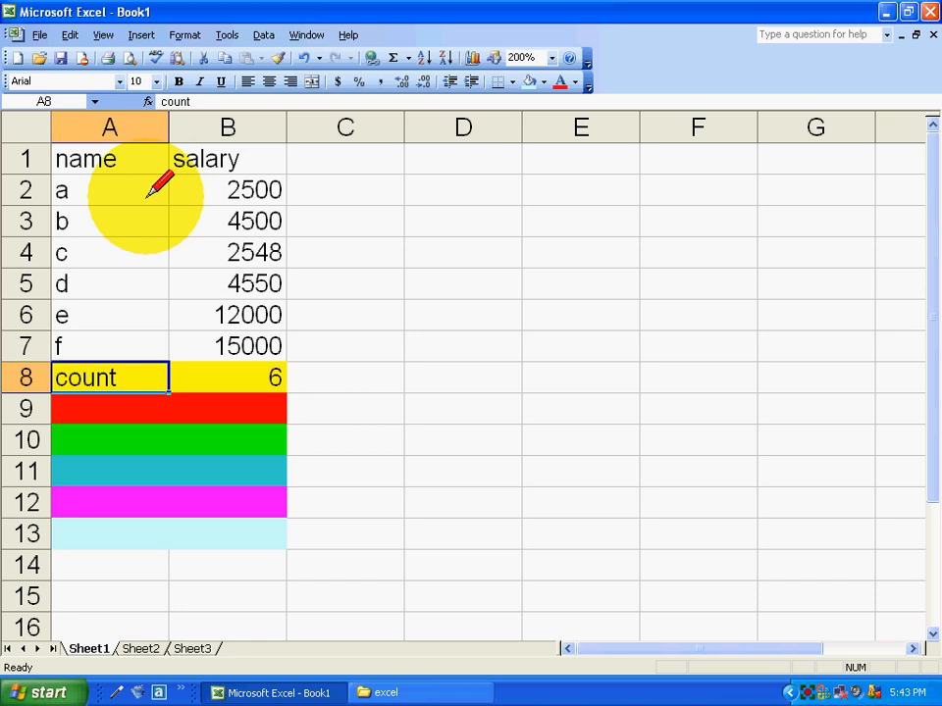
key("Down")
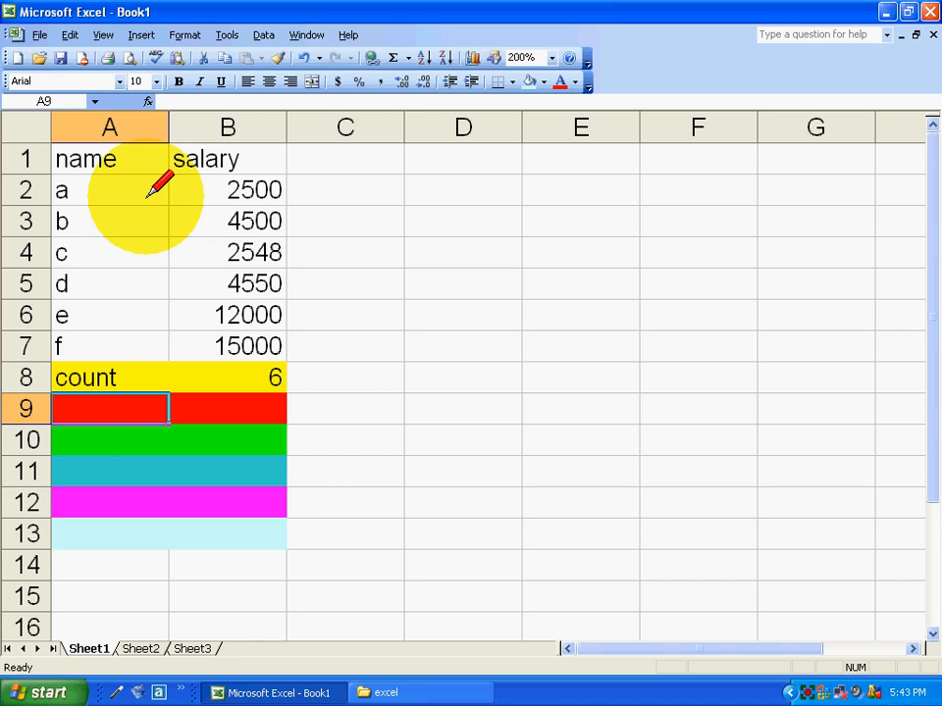
key("Up")
key("Up")
key("Up")
key("Up")
key("Up")
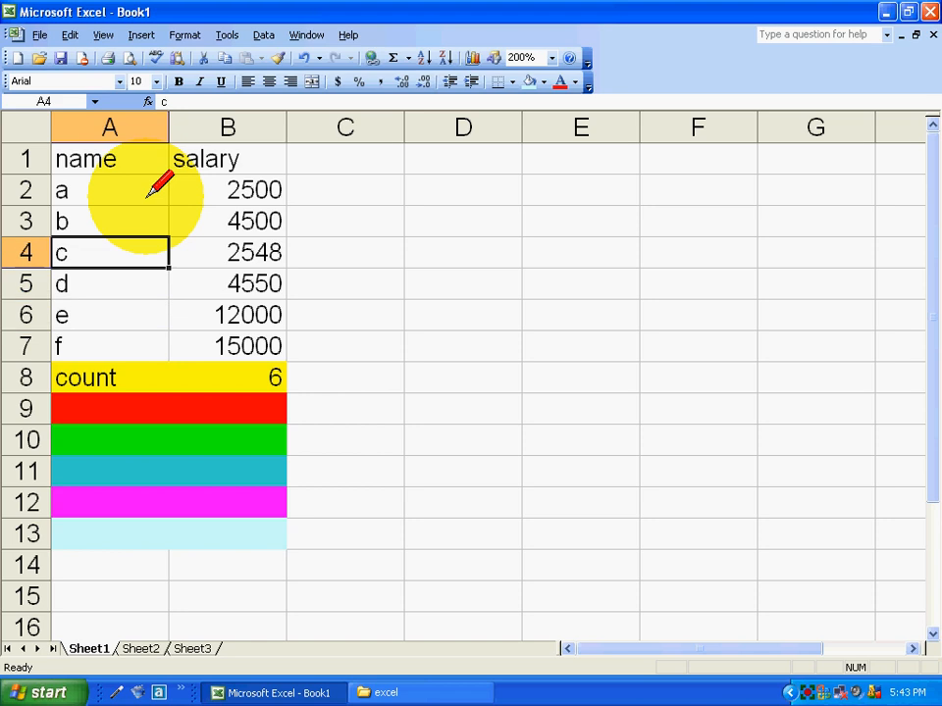
key("Right")
key("Delete")
key("Down")
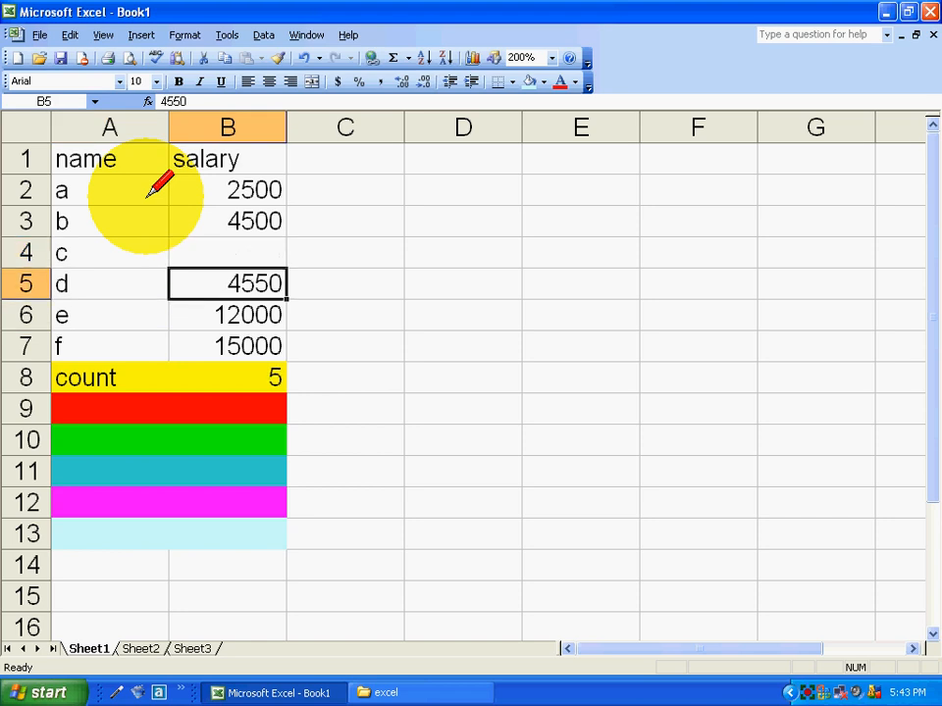
key("Delete")
key("Down")
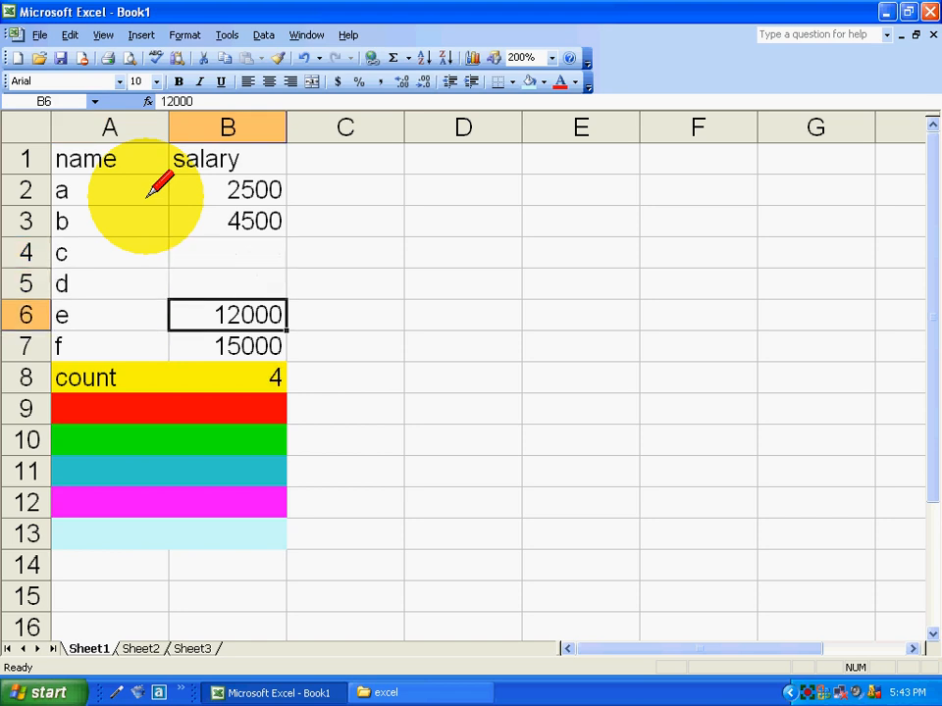
key("Down")
key("Down")
key("Up")
key("Up")
key("Down")
key("Down")
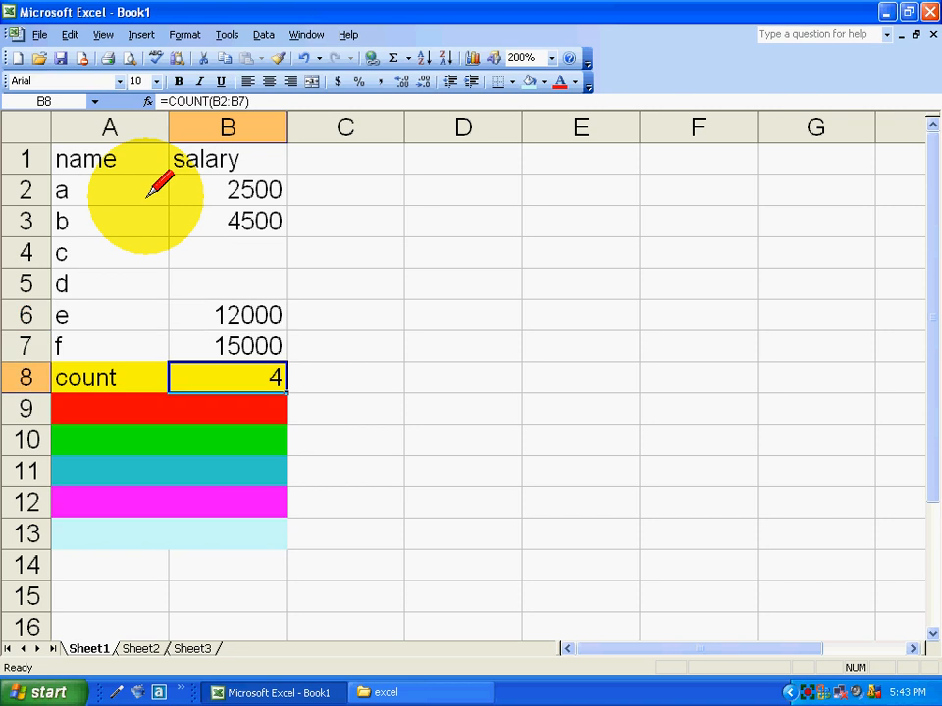
Label cell A9 count blank and fit the width of column A to its text.
key("Left")
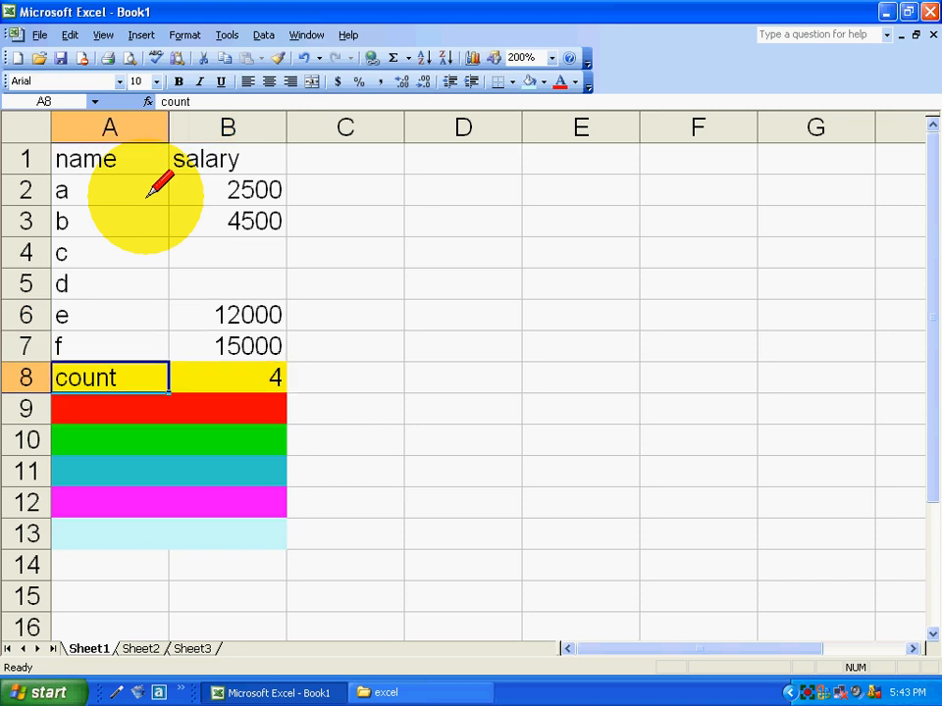
key("Down")
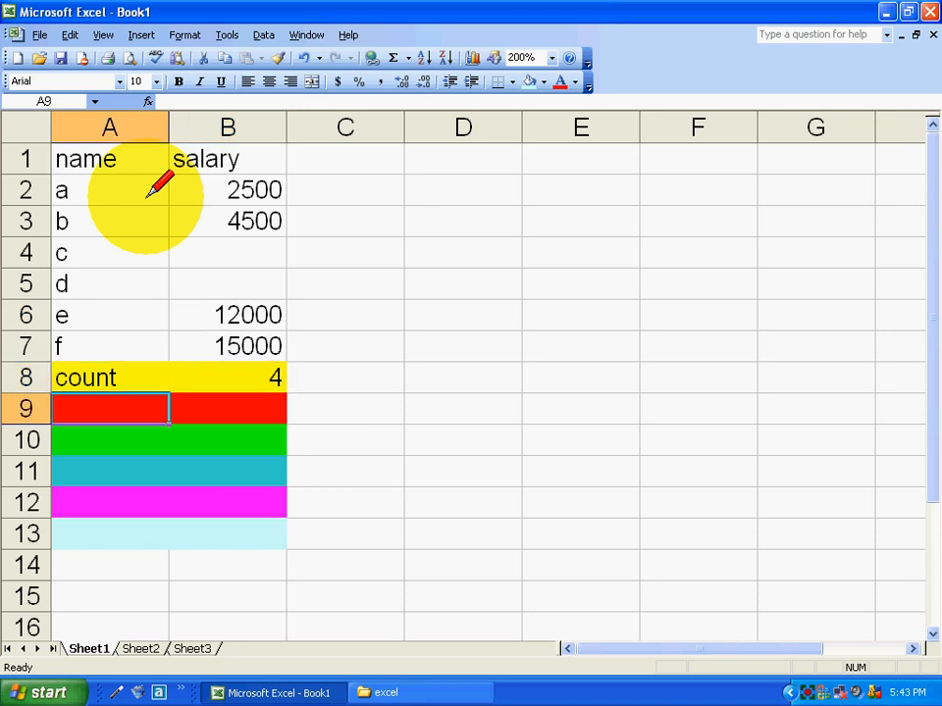
type("=c")
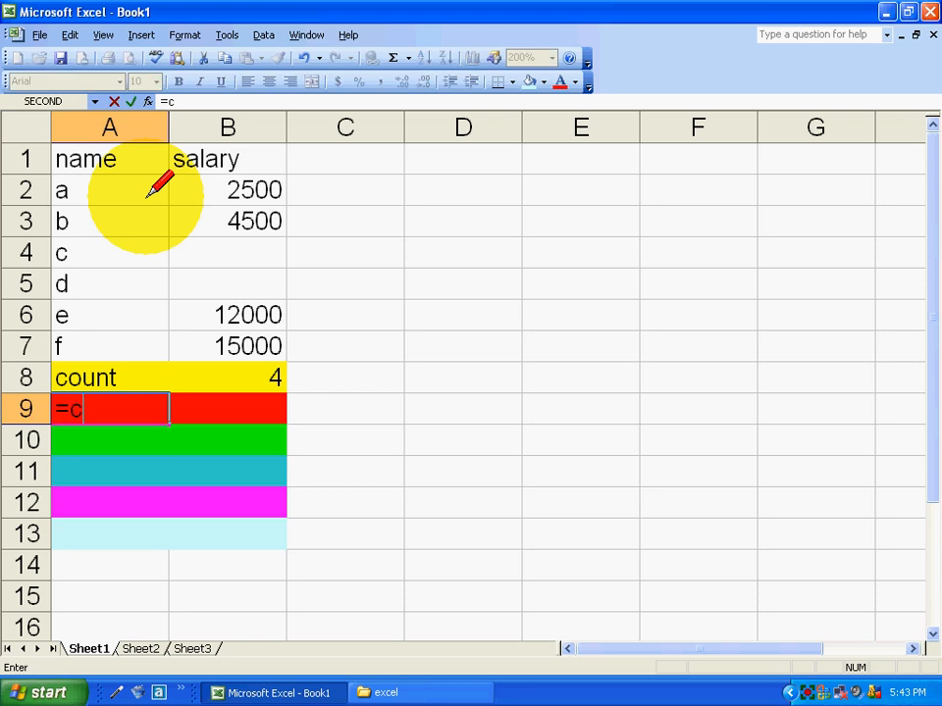
key("BackSpace")
key("BackSpace")
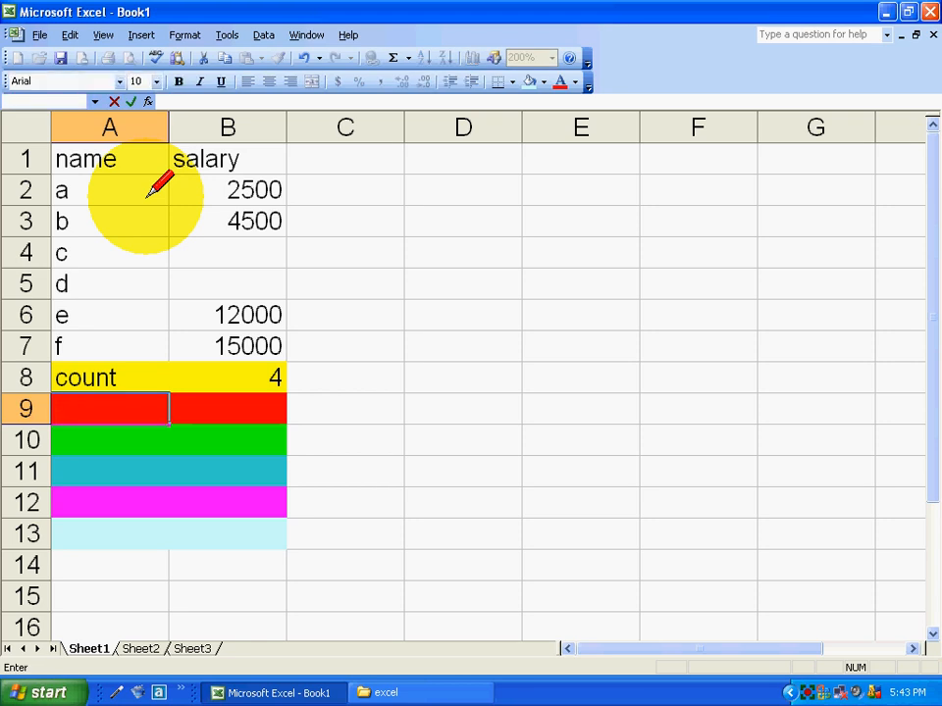
type("count blank")
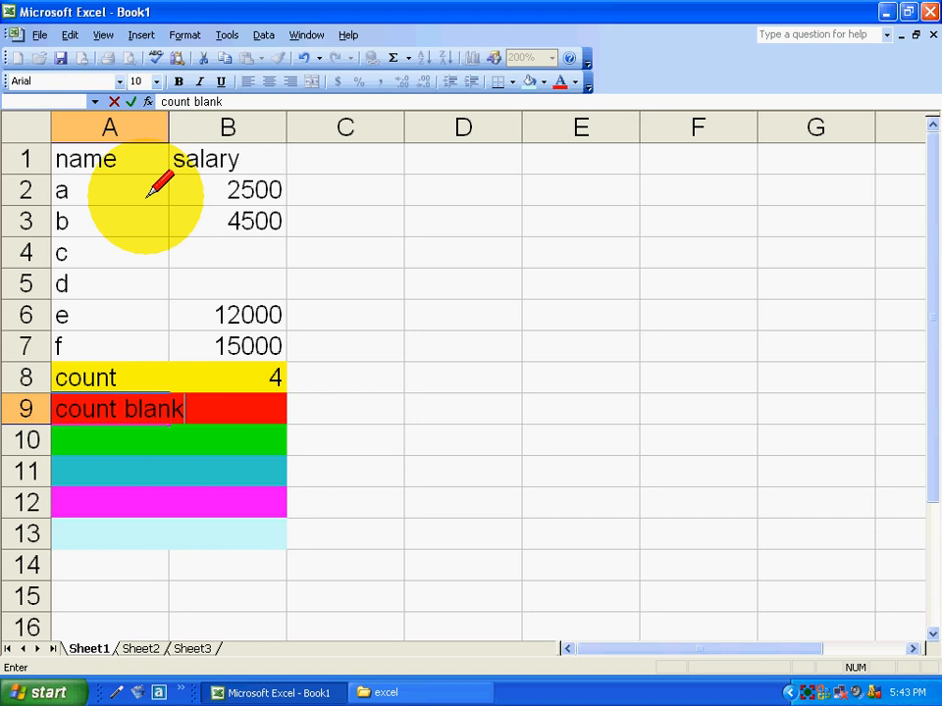
key("Tab")
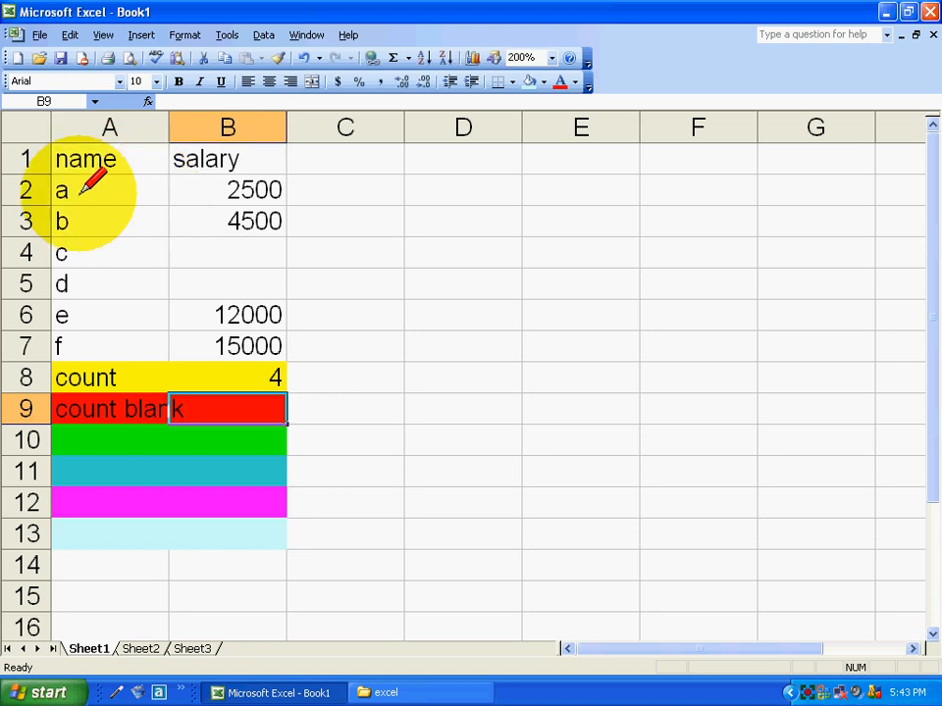
left_click(169, 123)
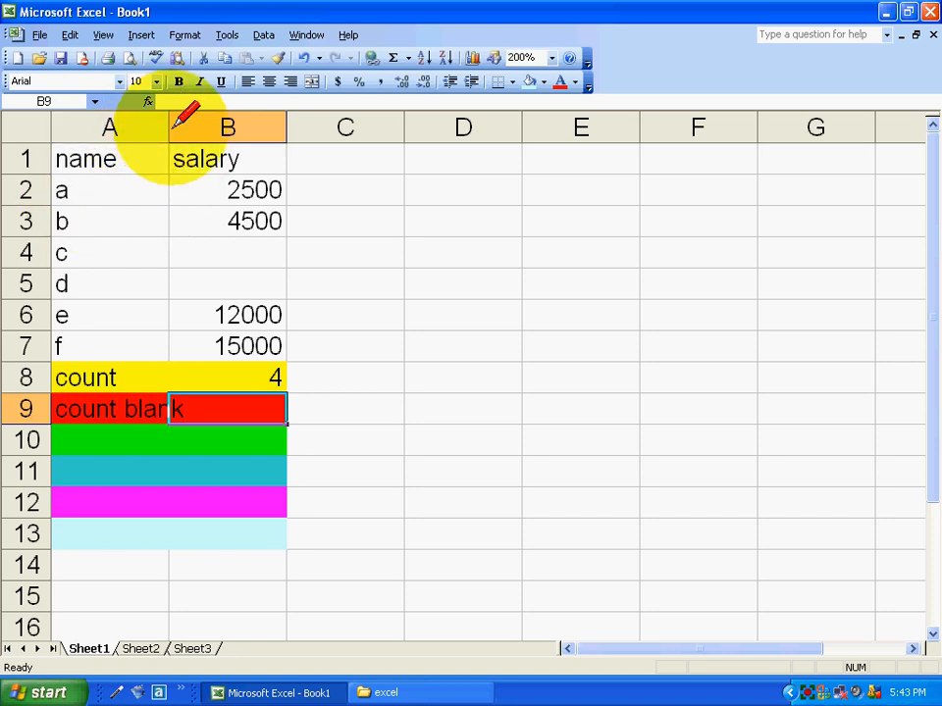
double_click(169, 124)
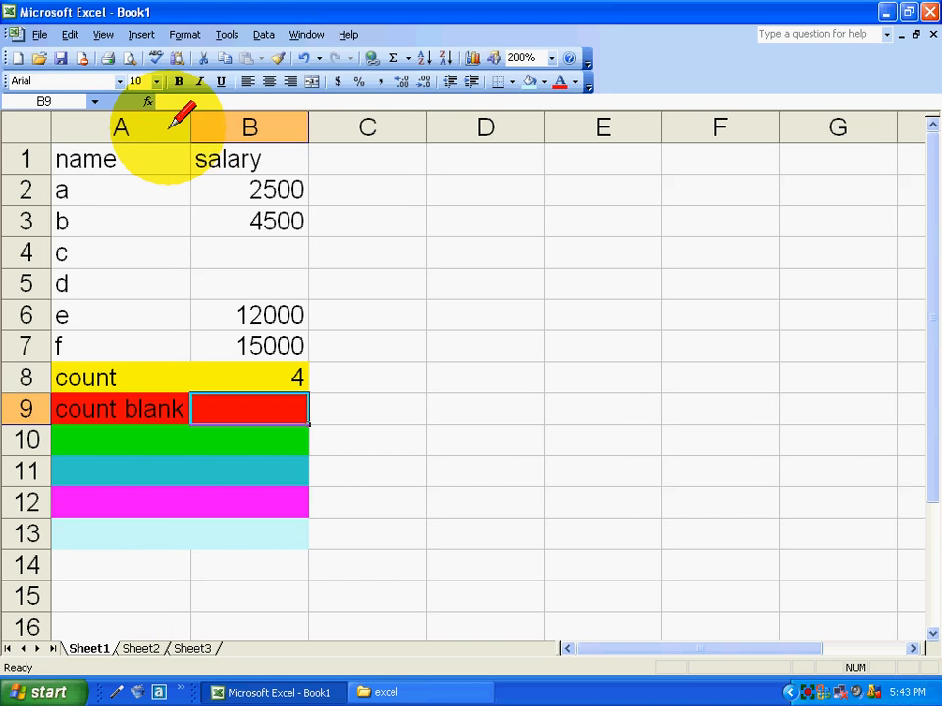
Enter a COUNTBLANK formula over the salaries B2:B7 in cell B9.
type("=")
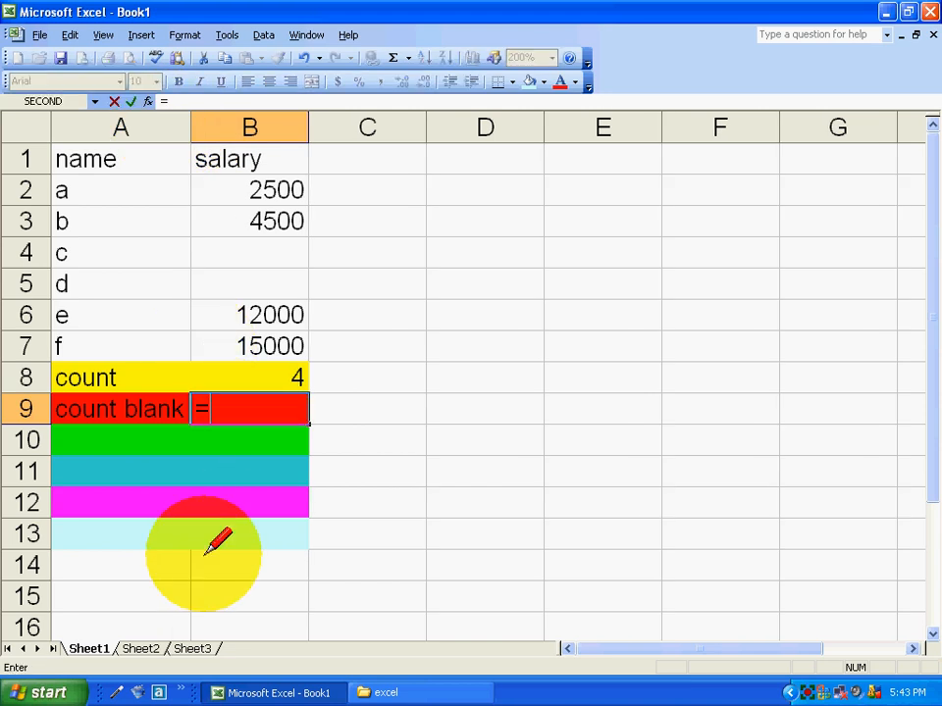
type("countblank")
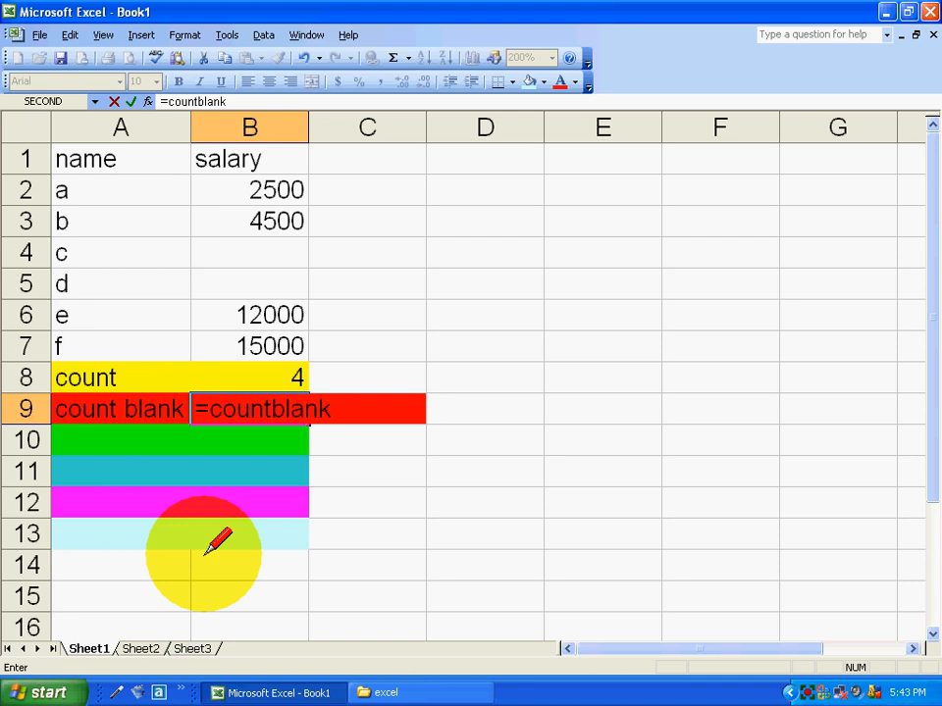
type("(")
key("Up")
key("Up")
key("Up")
key("Up")
key("Up")
key("Up")
key("Up")
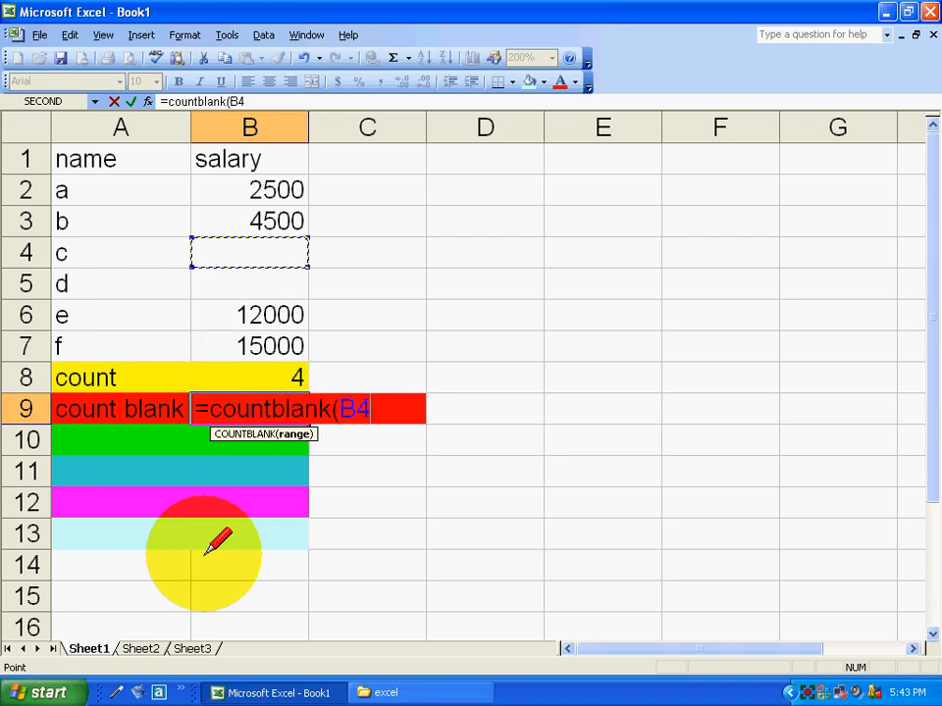
key("F8")
key("Down")
key("Down")
key("Down")
key("Down")
key("Down")
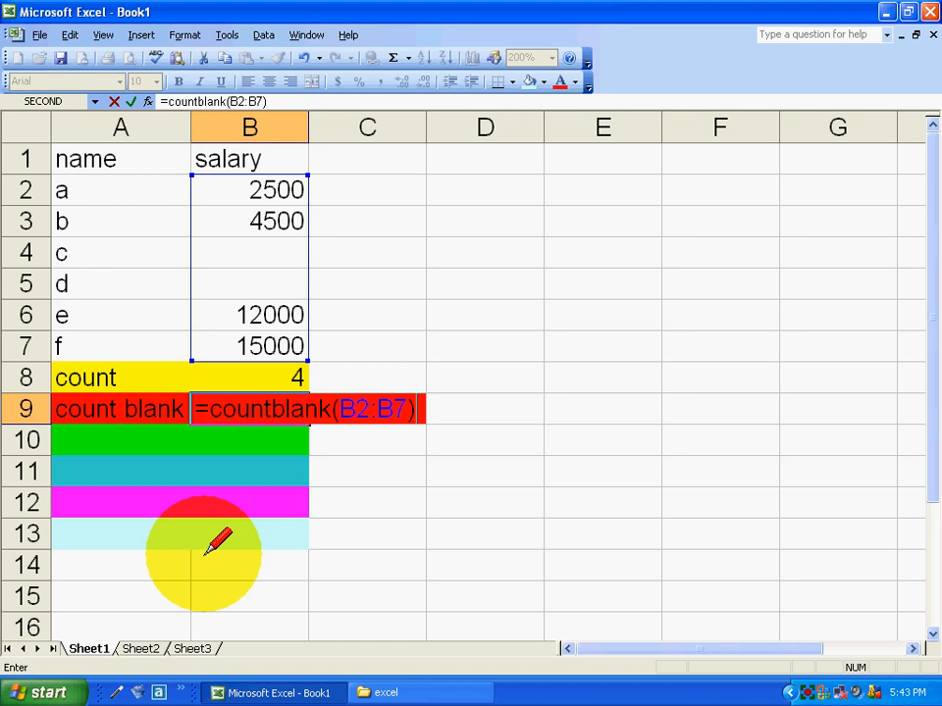
key("Return")
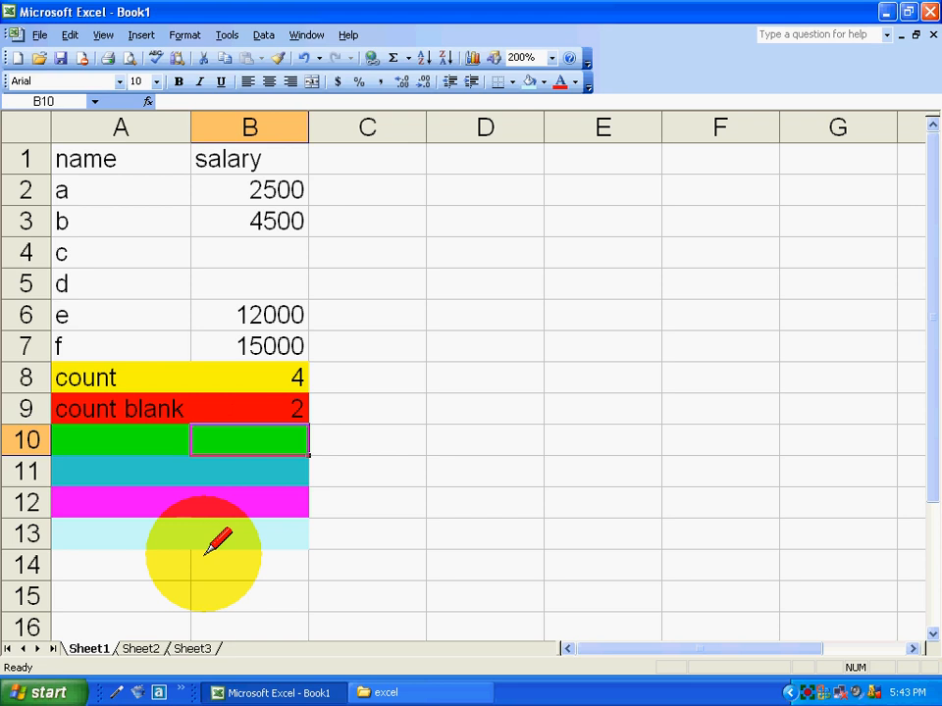
Add the column heading city in cell C1.
key("Right")
key("Up")
key("Up")
key("Up")
key("Up")
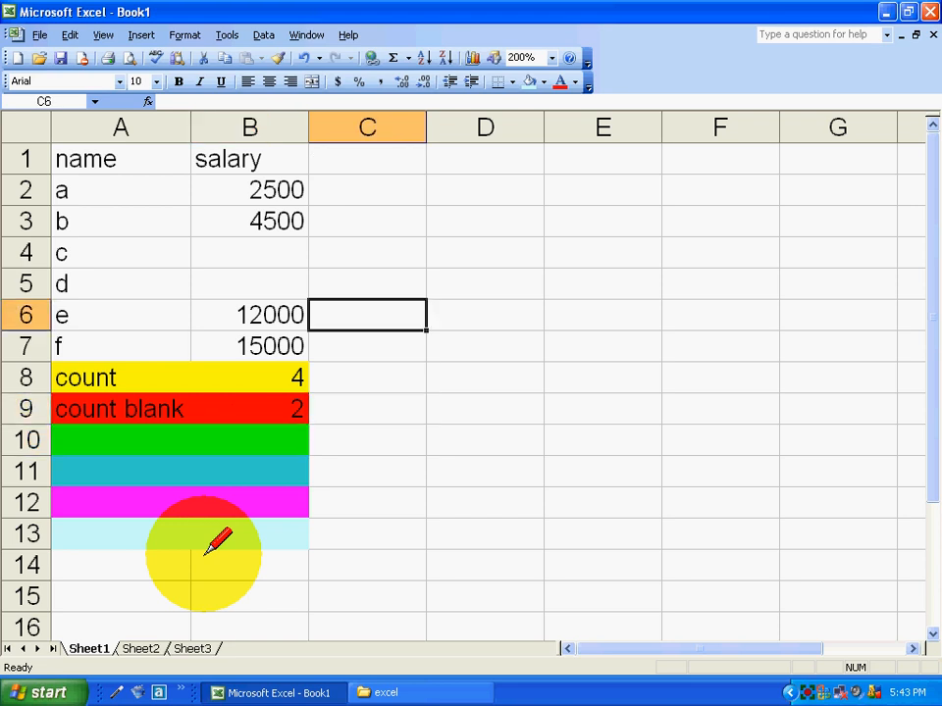
key("Up")
key("Up")
key("Up")
key("Up")
key("Up")
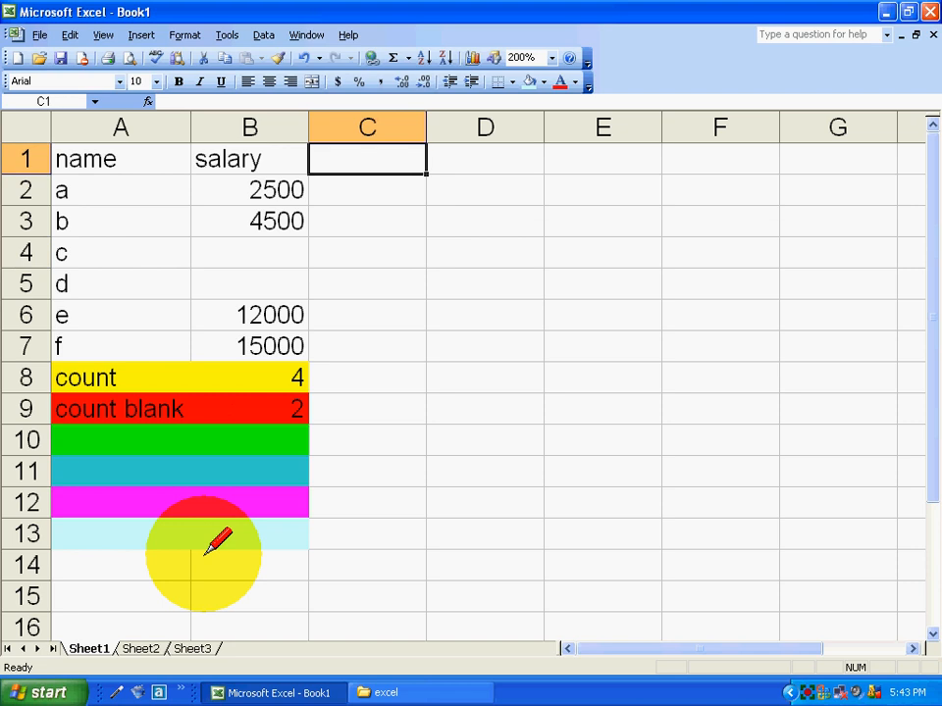
type("city")
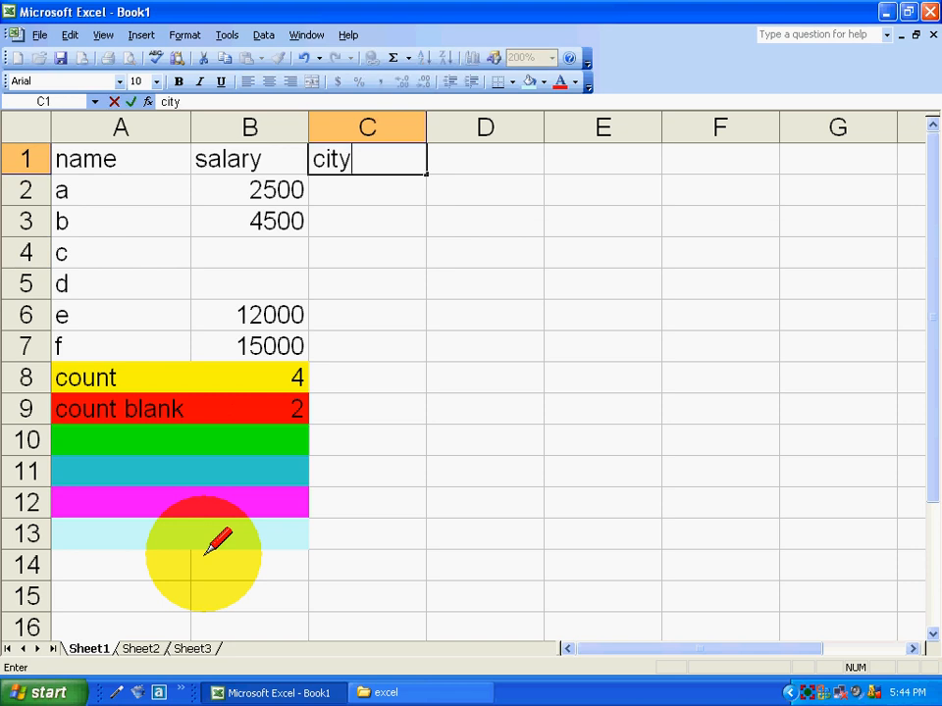
key("Return")
Fill the city column in C2 to C7 with bwp, lhr, kri, bwp, lhr and kri.
type("bwp")
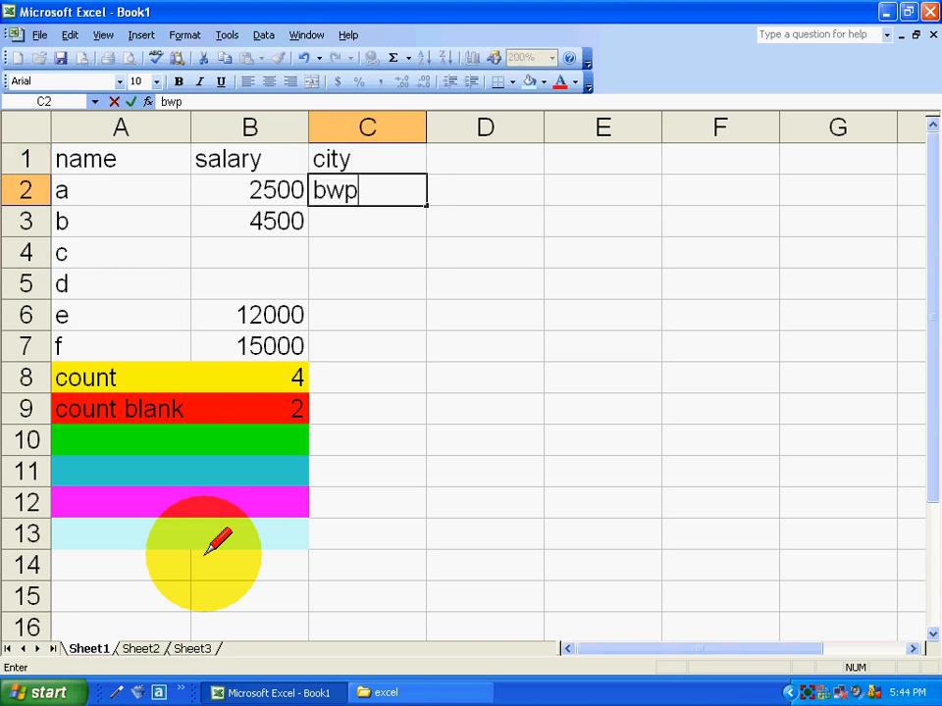
key("Return")
type("lhr")
key("Return")
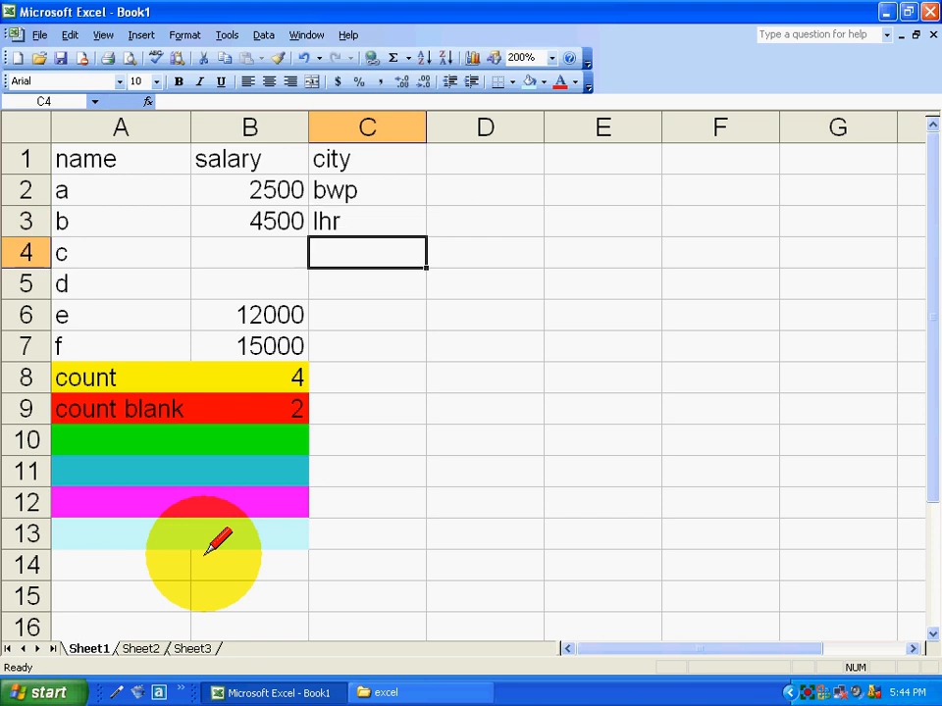
type("kri")
key("Return")
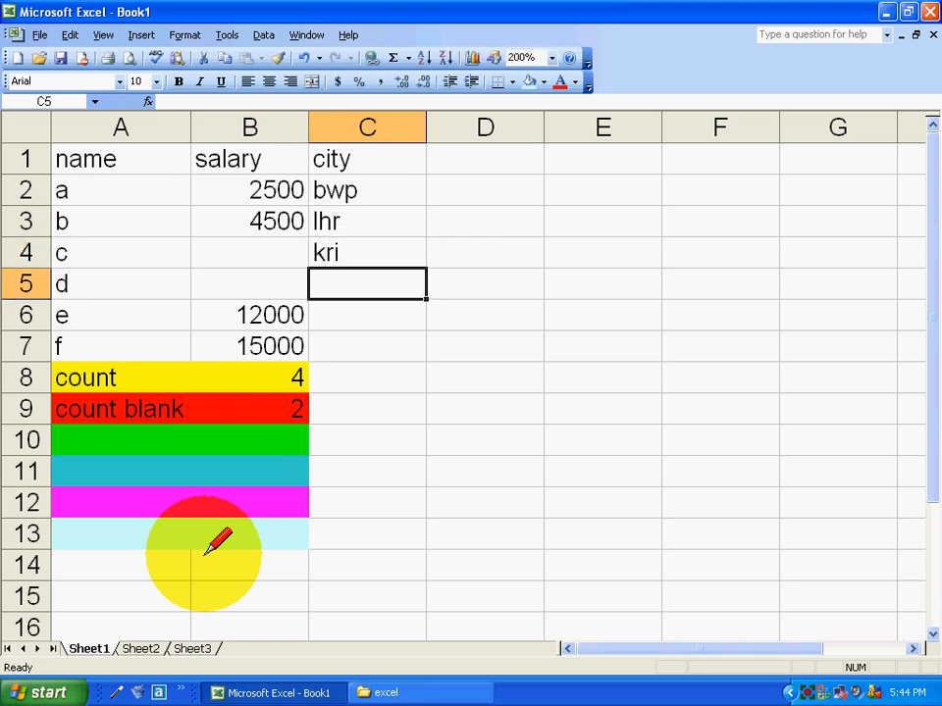
type("bwp")
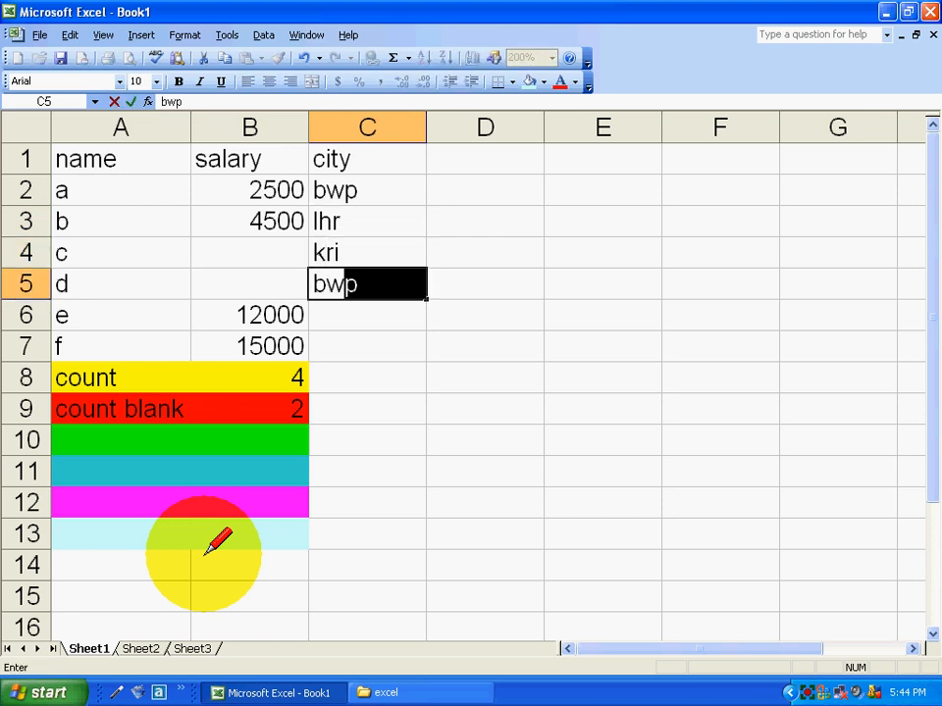
key("Return")
type("lhr")
key("Return")
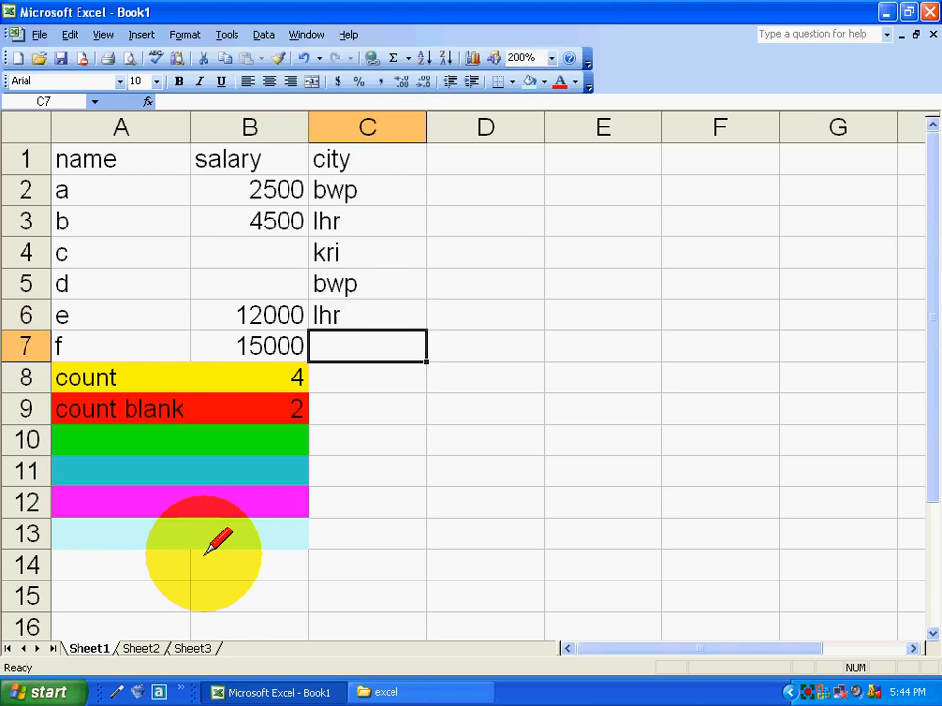
type("kri")
key("Return")
Enter a COUNT formula over the cities C2:C7 in cell C8.
key("Up")
key("Down")
type("=")
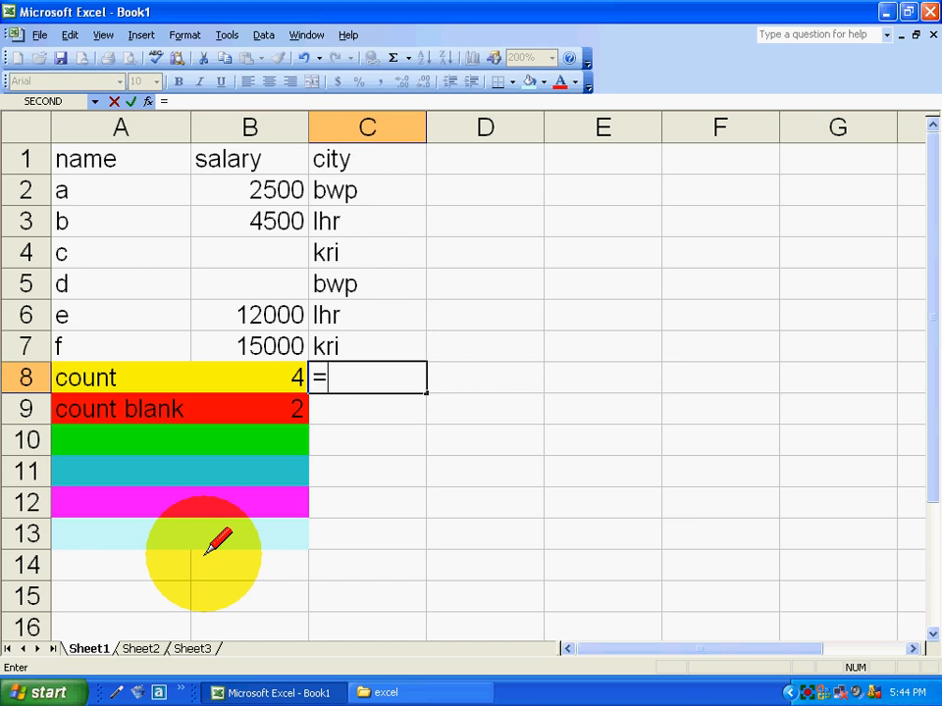
type("count")
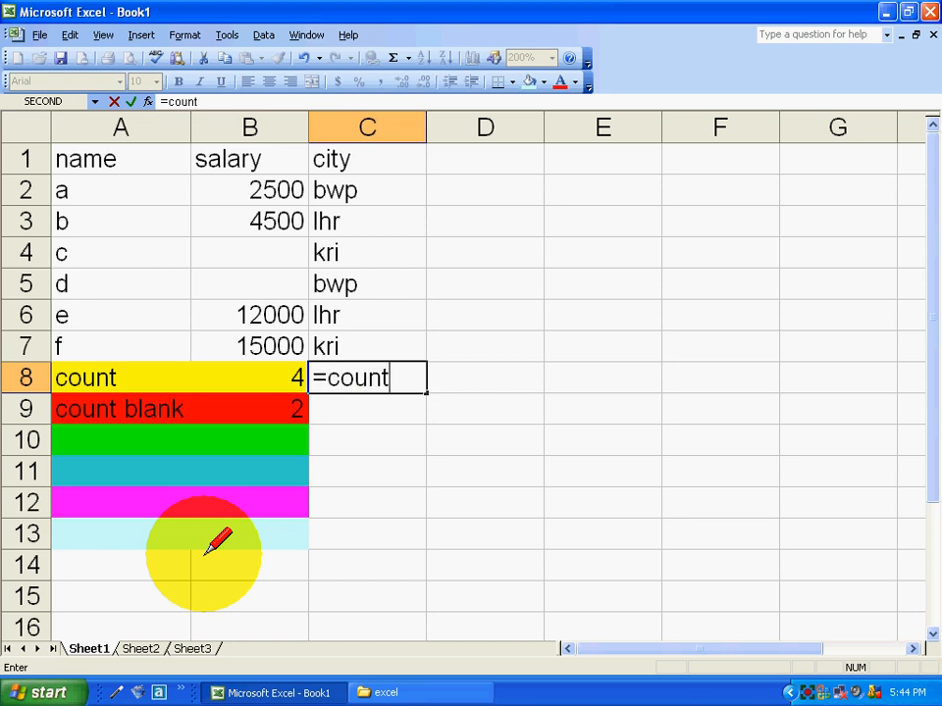
type("(")
key("Up")
key("Up")
key("Up")
key("Up")
key("Up")
key("Up")
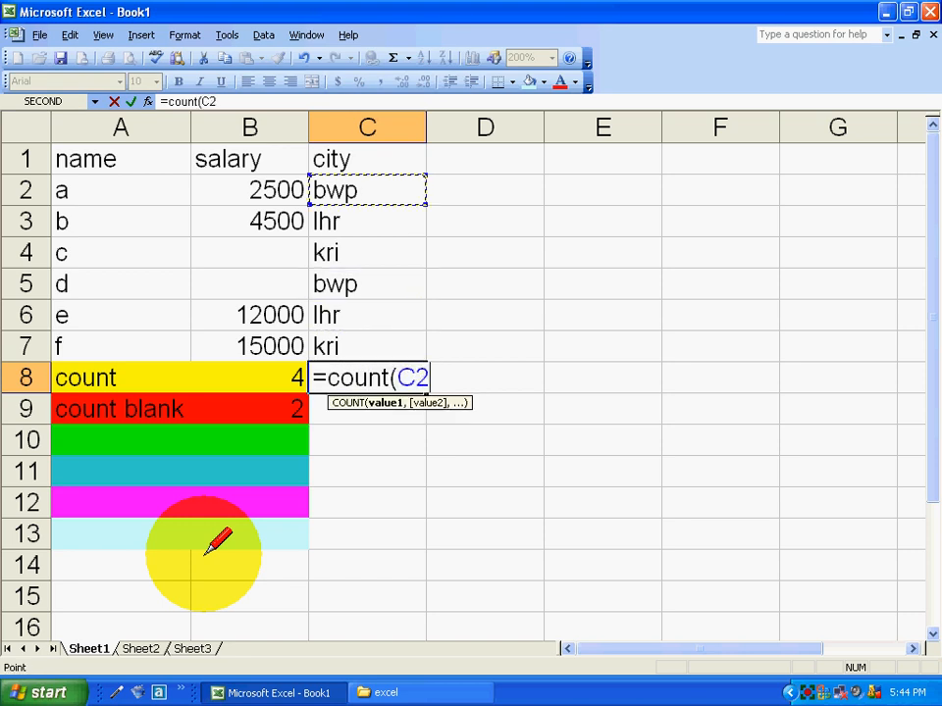
key("F8")
key("Down")
key("Down")
key("Down")
key("Down")
key("Down")
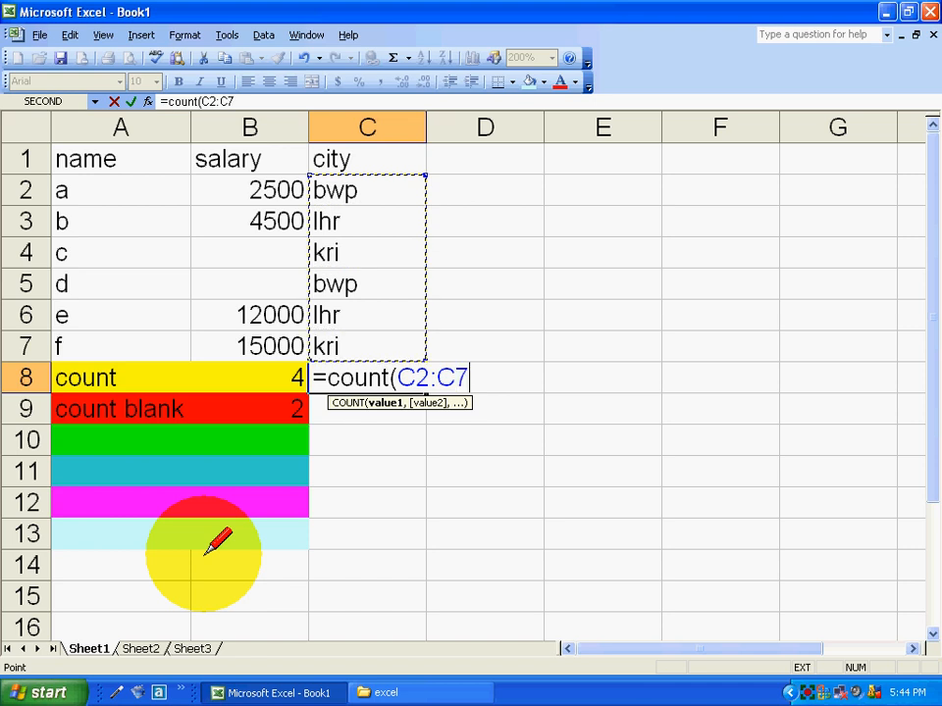
type(")")
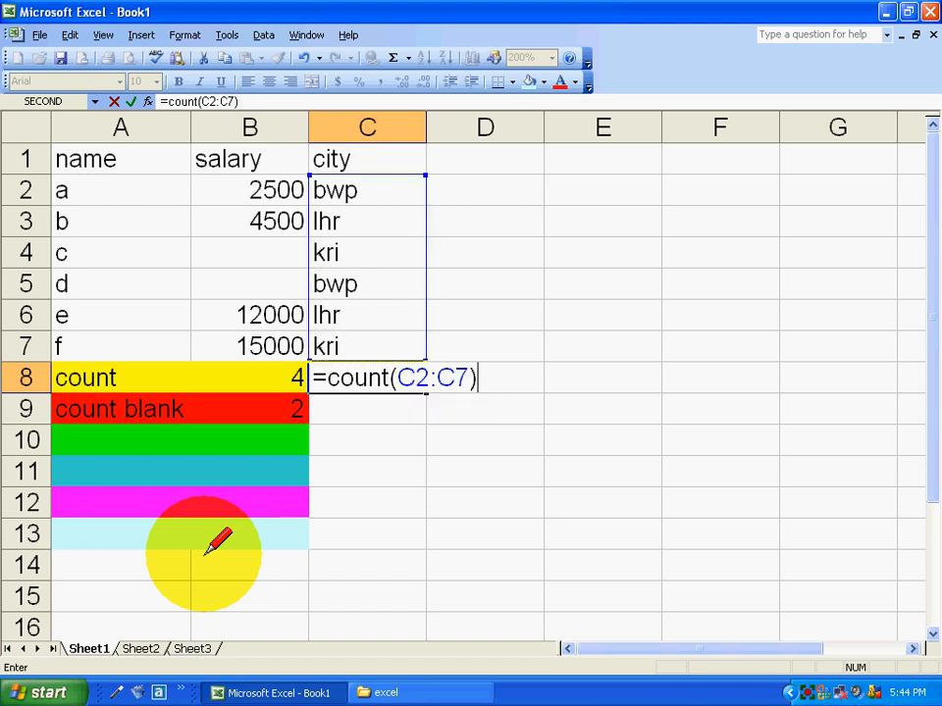
key("Return")
Change the function in the C8 formula to COUNTA, keeping the range C2:C7.
key("Up")
key("F2")
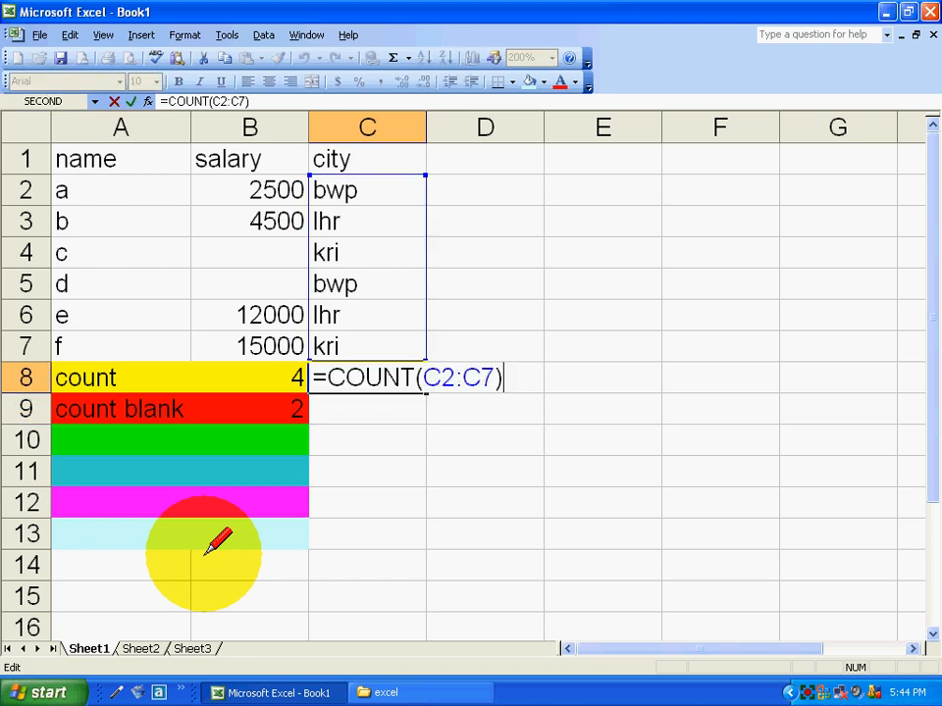
key("Left")
key("Left")
key("Left")
key("Left")
key("Left")
key("Left")
key("Left")
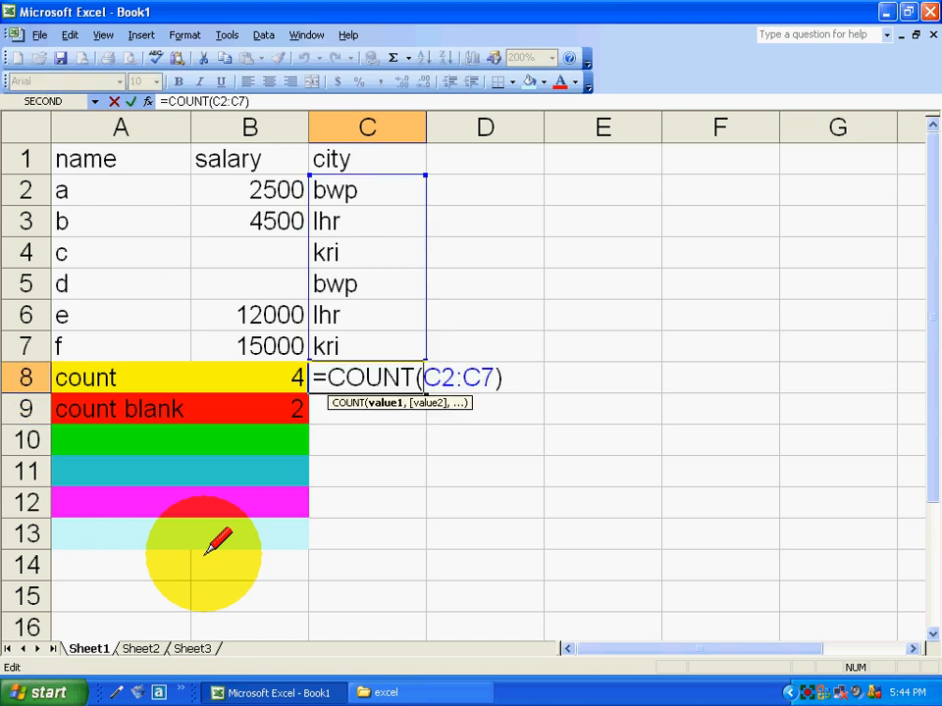
type("a")
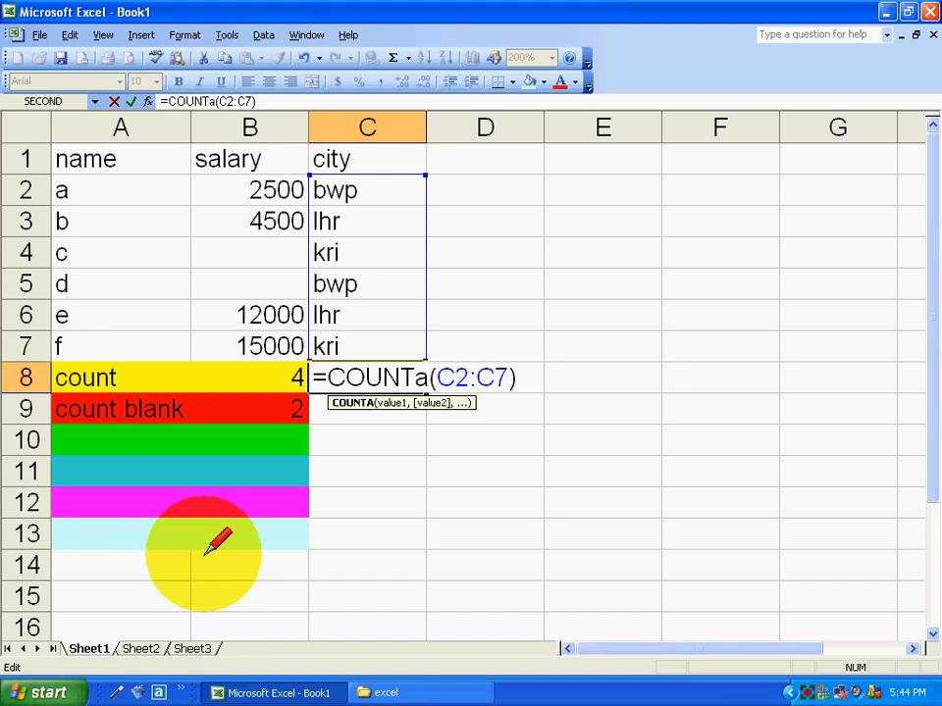
key("BackSpace")
key("Caps_Lock")
type("A")
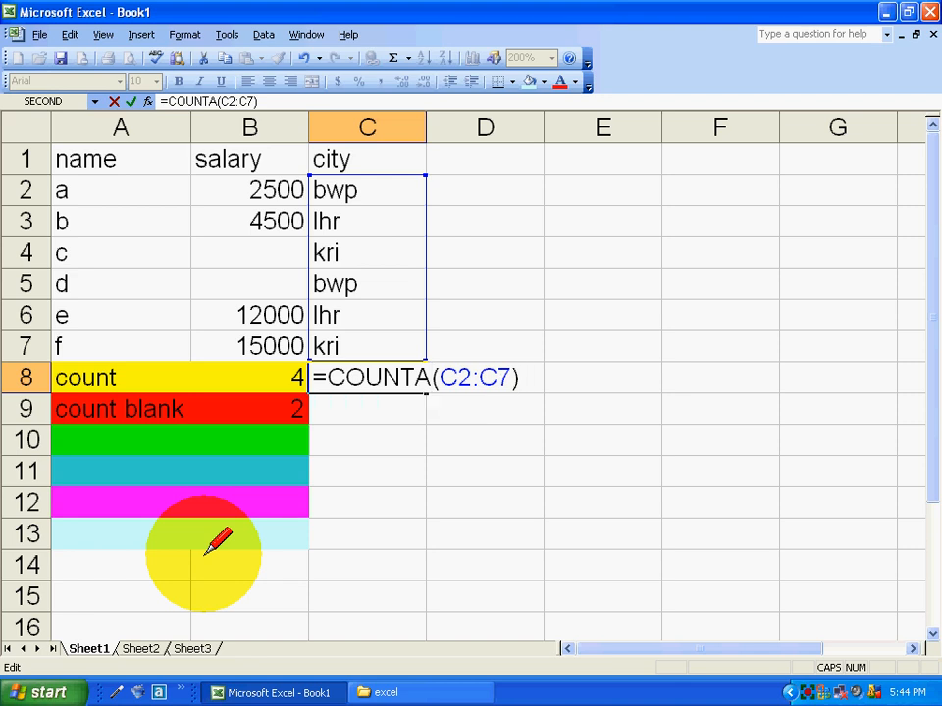
key("Return")
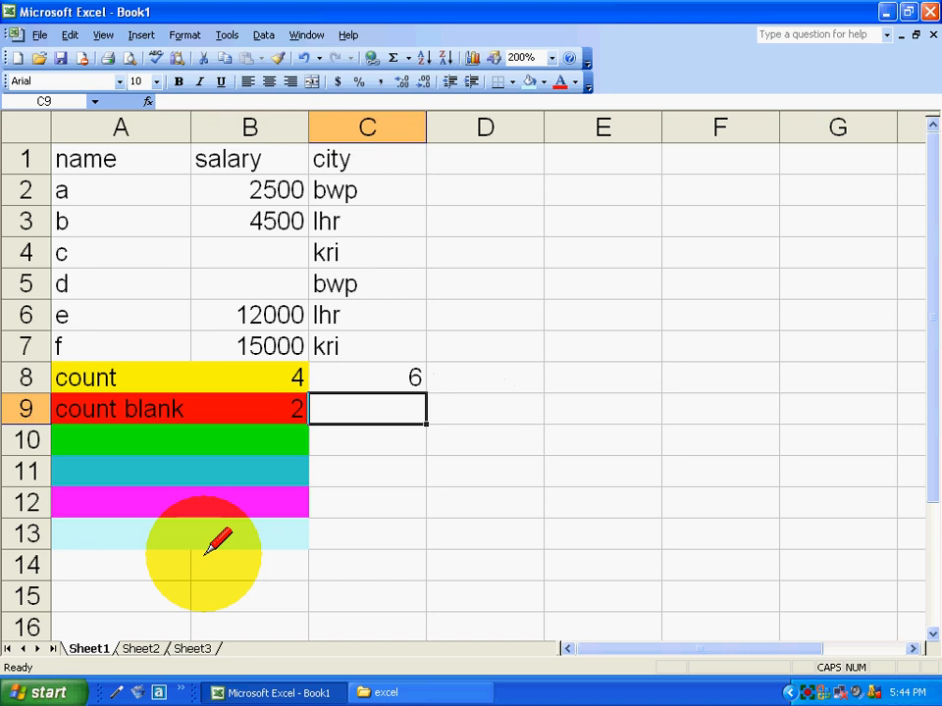
Go through the city entries in column C that the COUNTA formula in C8 covers.
key("Up")
key("Up")
key("Up")
key("Up")
key("Up")
key("Up")
key("Up")
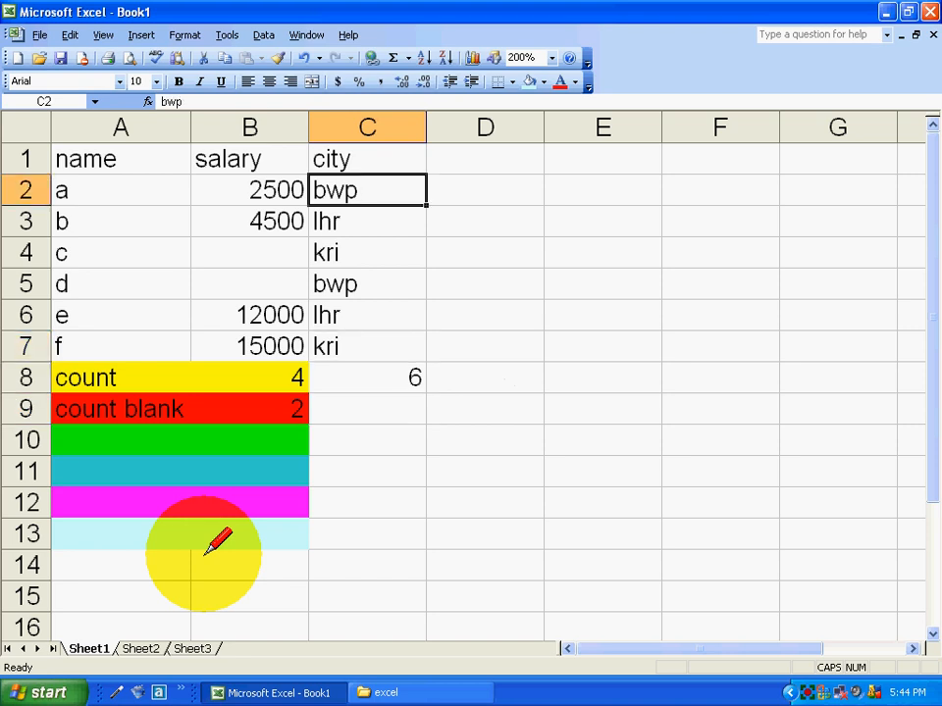
key("Down")
key("Down")
key("Down")
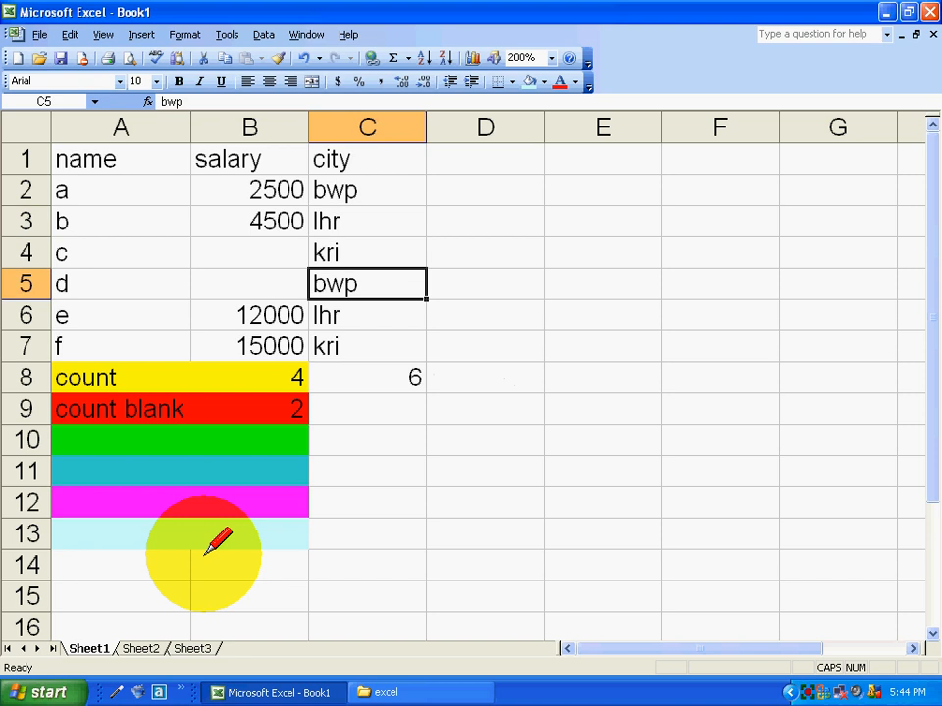
Clear the COUNTA formula from C8 and return to the count blank label in A9.
key("Down")
key("Down")
key("Down")
key("Delete")
key("Down")
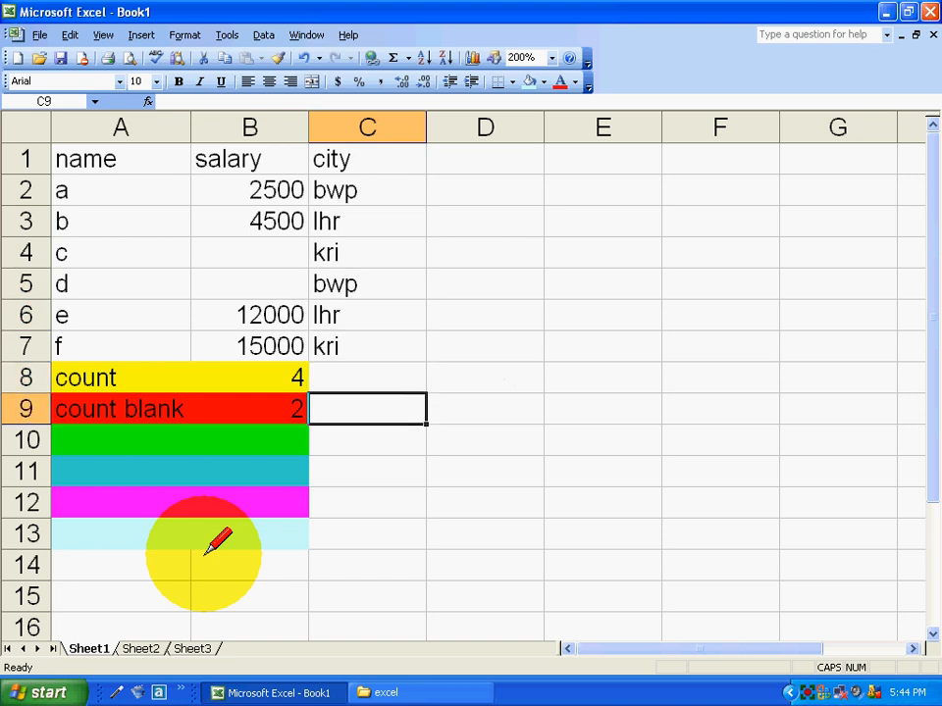
key("Down")
key("Left")
key("Left")
key("Up")
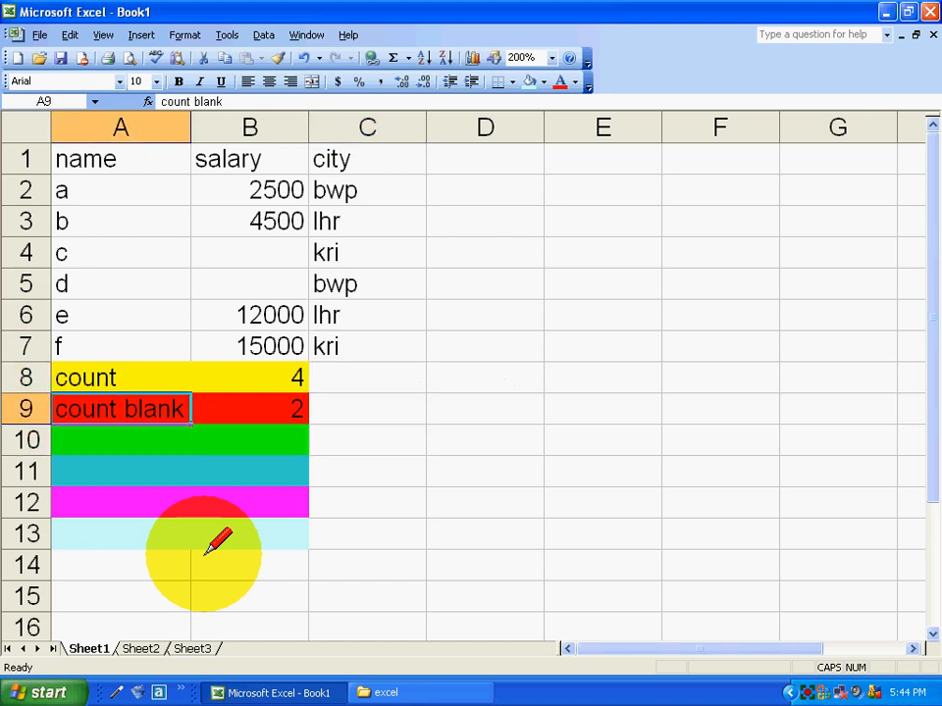
Clear the whole city column, from the heading in C1 down to the entry in C7.
key("Up")
key("Up")
key("Right")
key("Right")
key("shift+Up")
key("shift+Up")
key("shift+Up")
key("shift+Up")
key("shift+Up")
key("shift+Up")
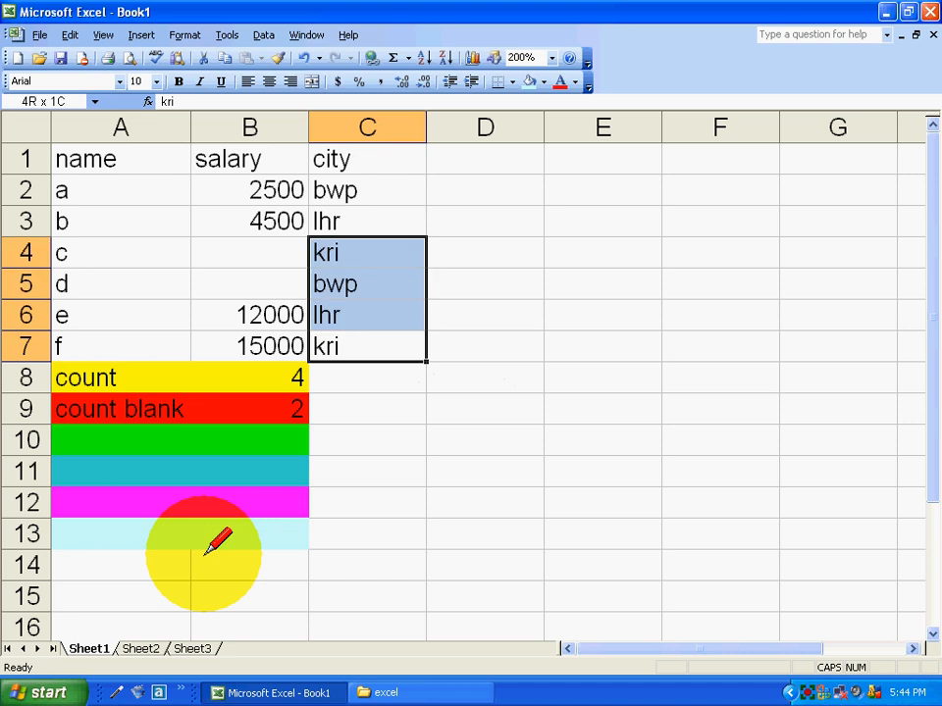
key("Delete")
Fill in the missing salaries for c and d with 10000 in B4 and 12000 in B5.
key("Down")
key("Left")
key("Left")
key("Up")
key("Up")
key("Up")
key("Up")
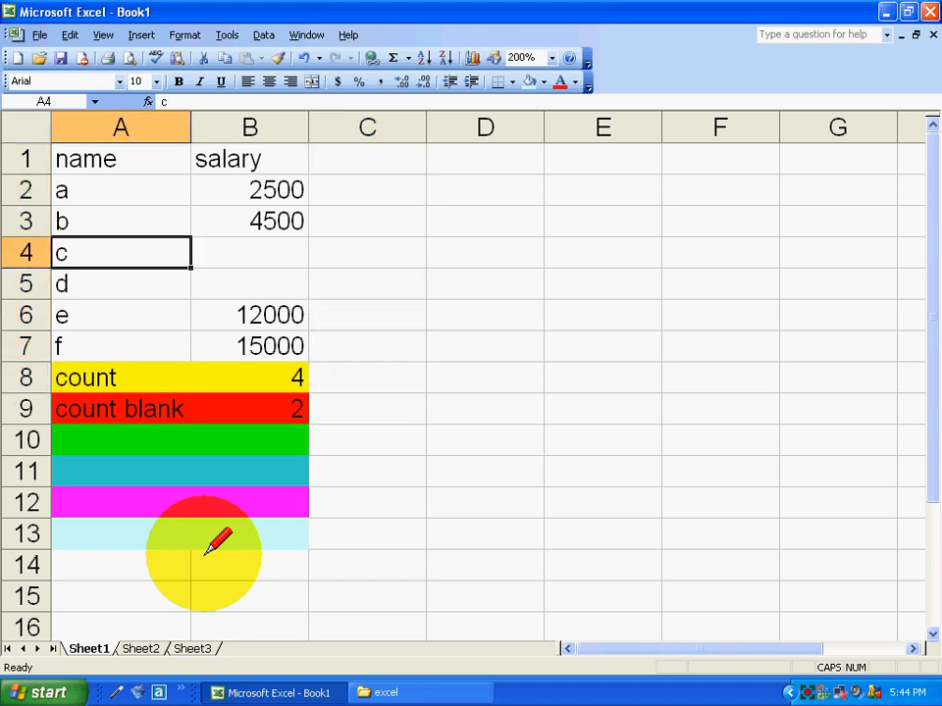
key("Right")
type("1000")
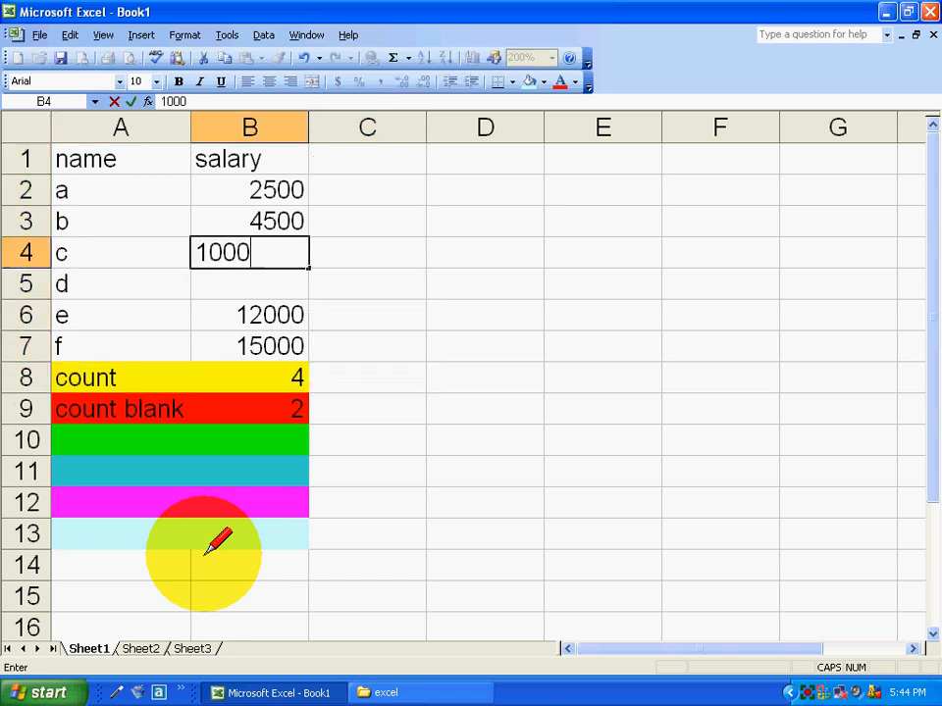
type("0")
key("Return")
type("12000")
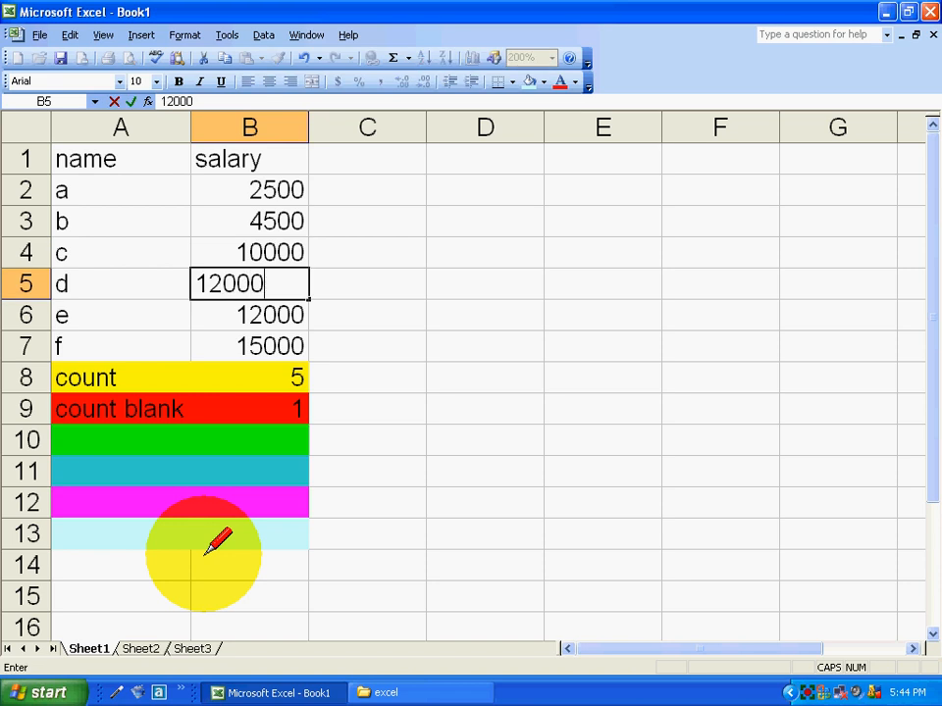
key("Left")
Check the count and count blank rows, and label cell A10 below them as >10000.
key("Down")
key("Down")
key("Down")
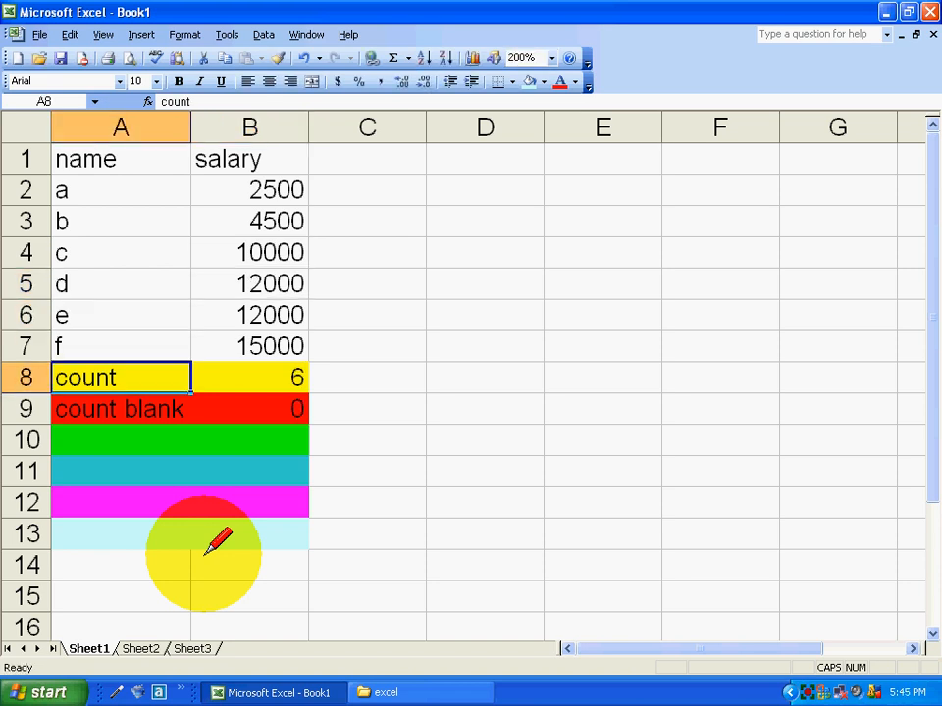
key("Down")
key("Right")
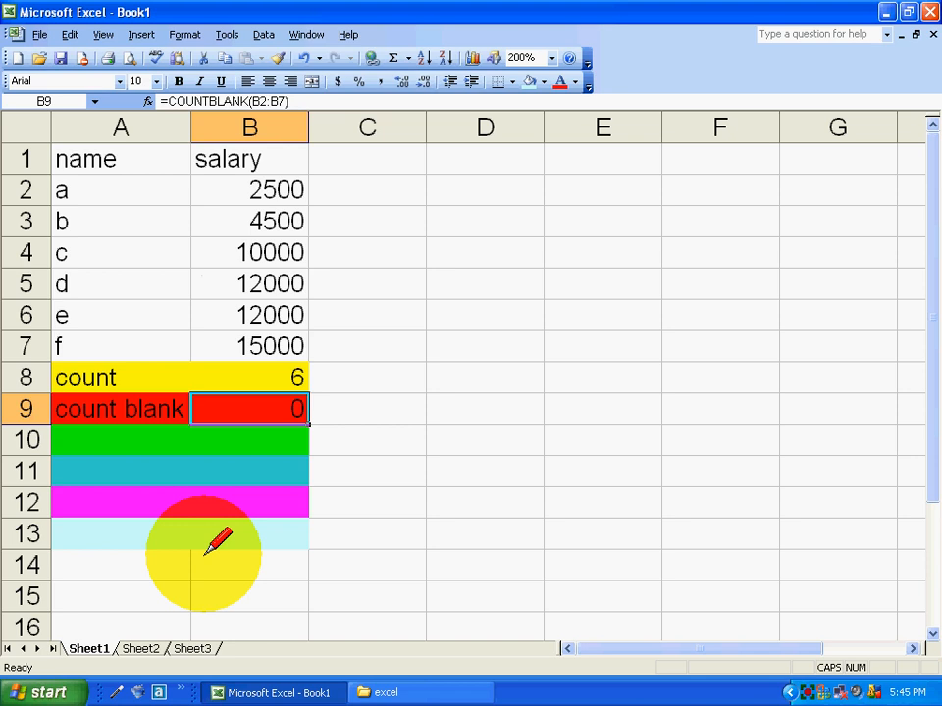
key("Left")
key("Down")
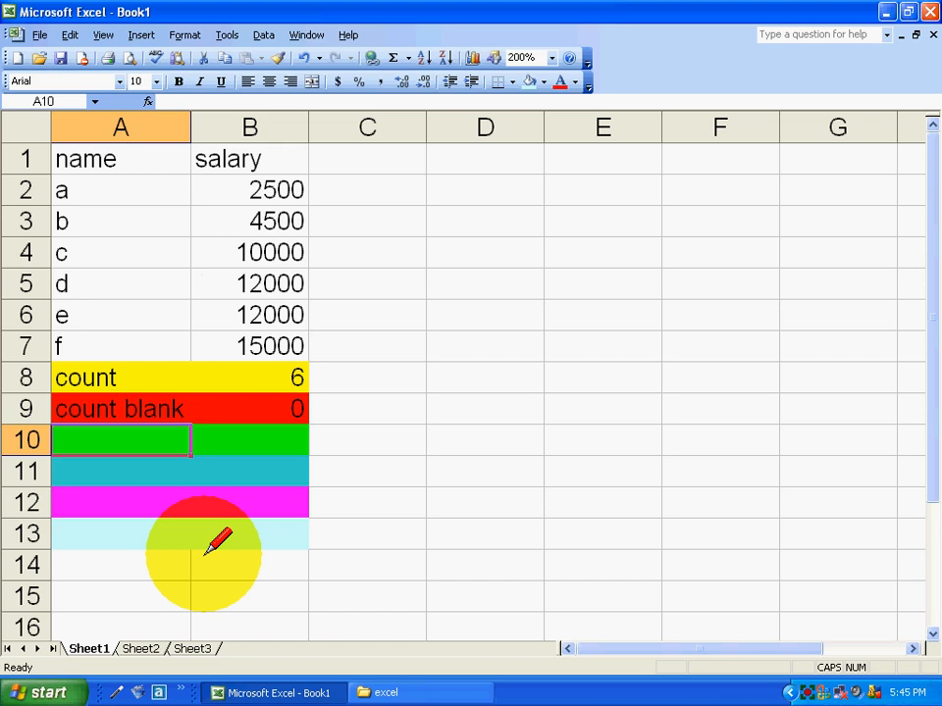
type(">10000")
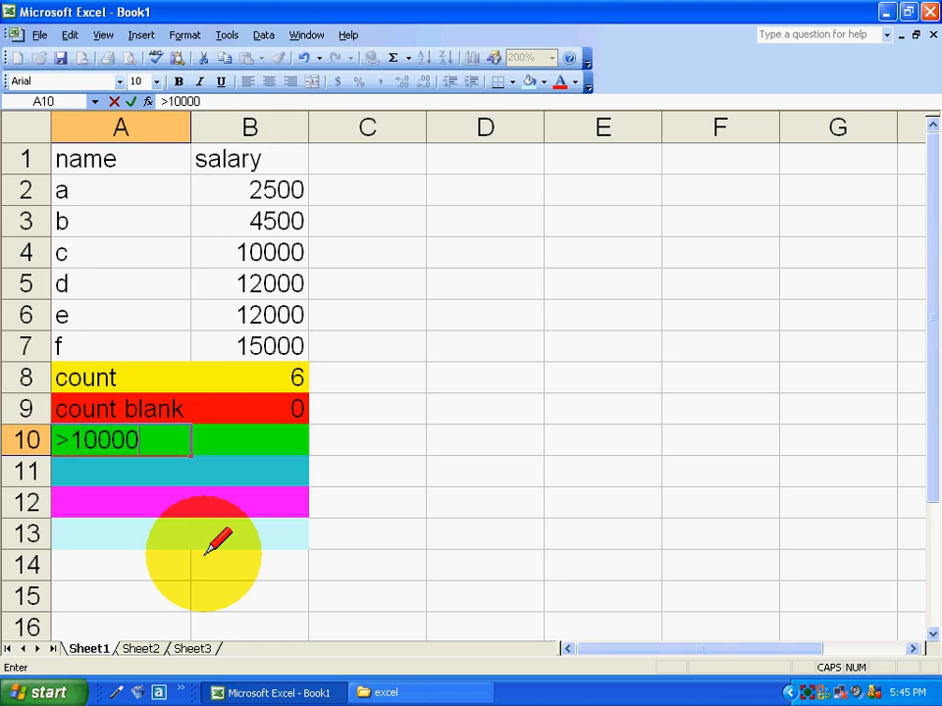
key("Tab")
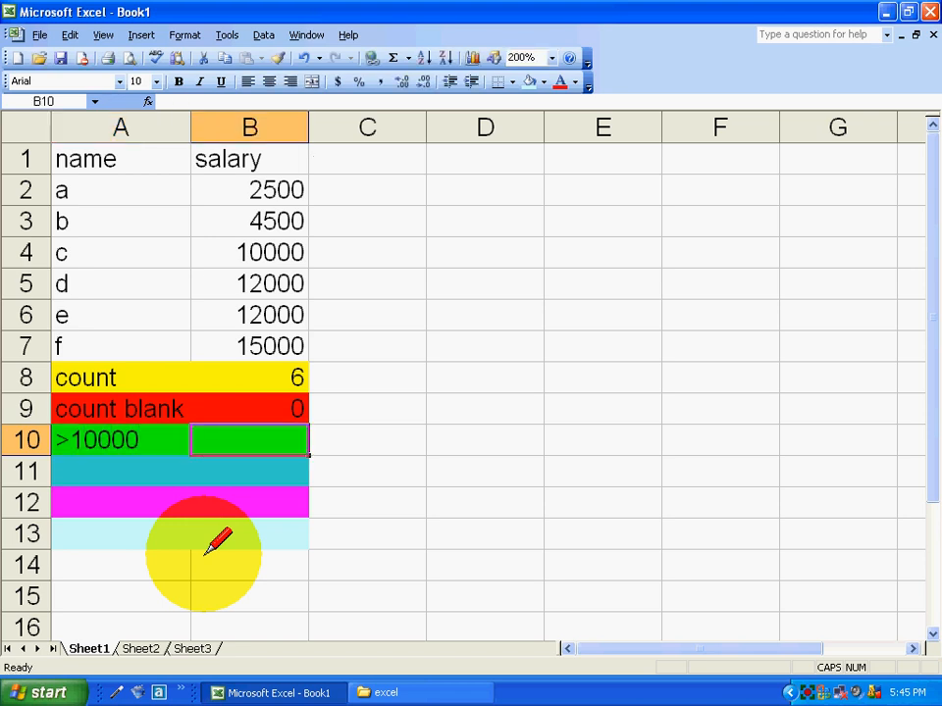
Start a COUNTIF formula in B10 with the salaries B2:B7 as its range.
type("=COUNT")
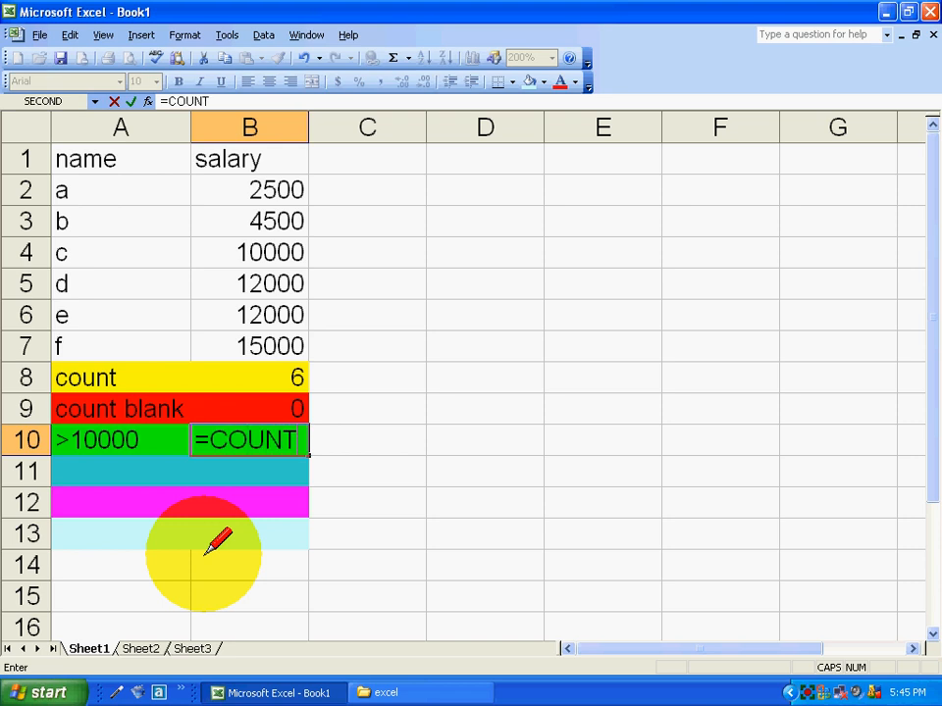
type("IF")
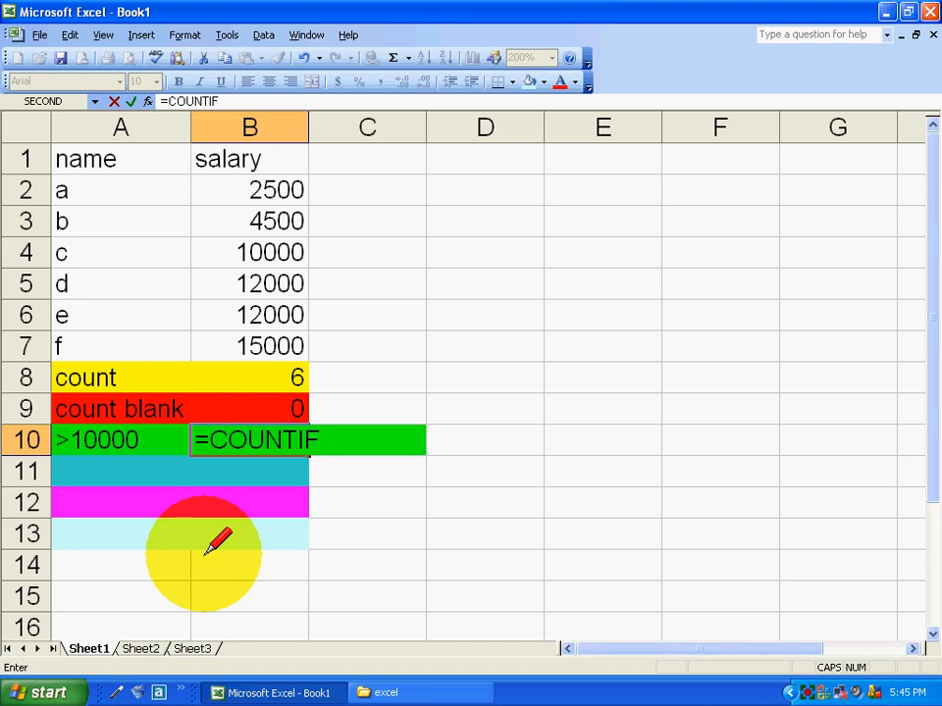
type("(")
key("Up")
key("Up")
key("Up")
key("Up")
key("Up")
key("Up")
key("Up")
key("Up")
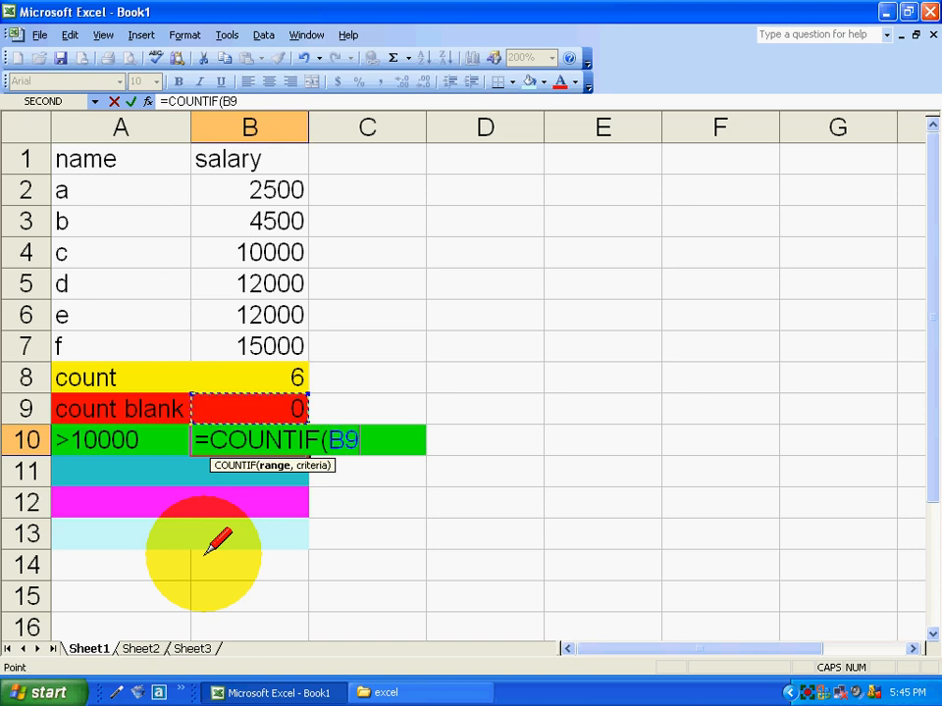
key("F8")
key("Down")
key("Down")
key("Down")
key("Down")
key("Down")
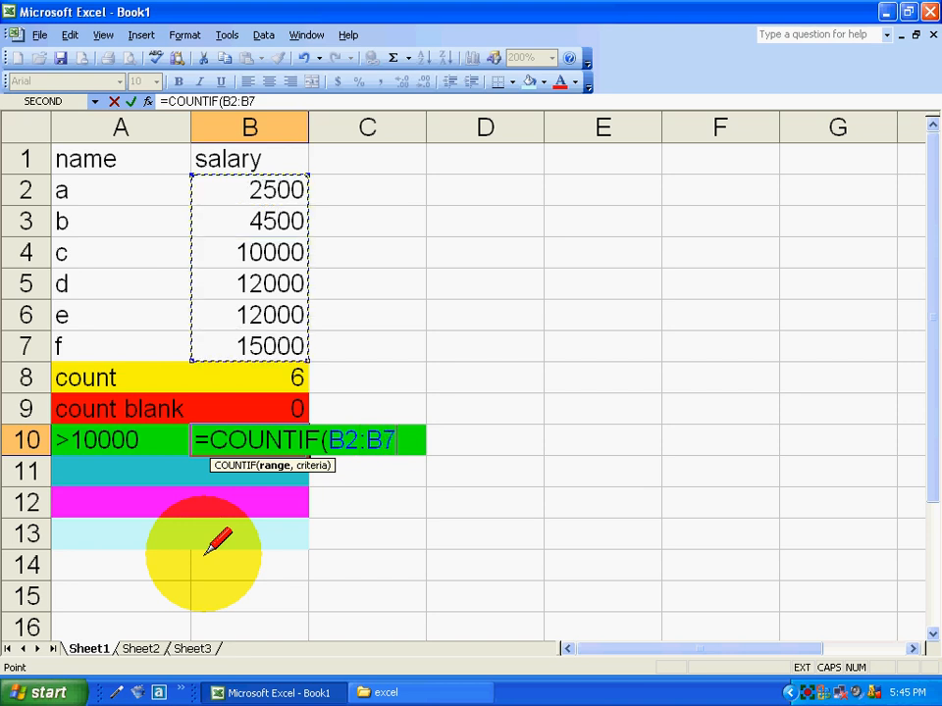
Complete the COUNTIF formula in B10 with the criterion ">10000" and go through the matching salaries in B5:B7.
type(",")
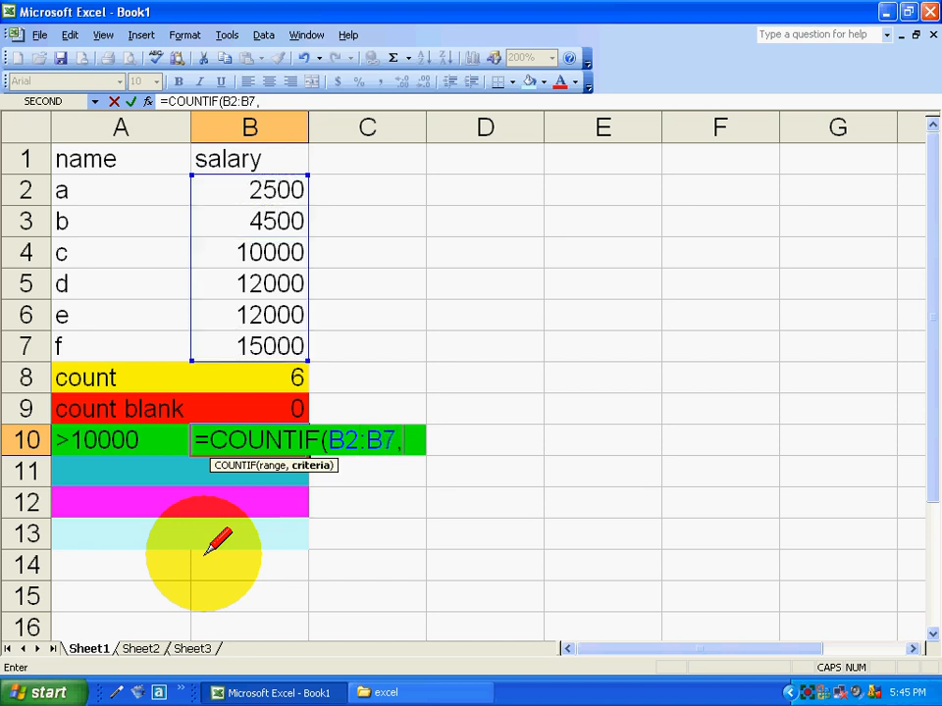
type("\">")
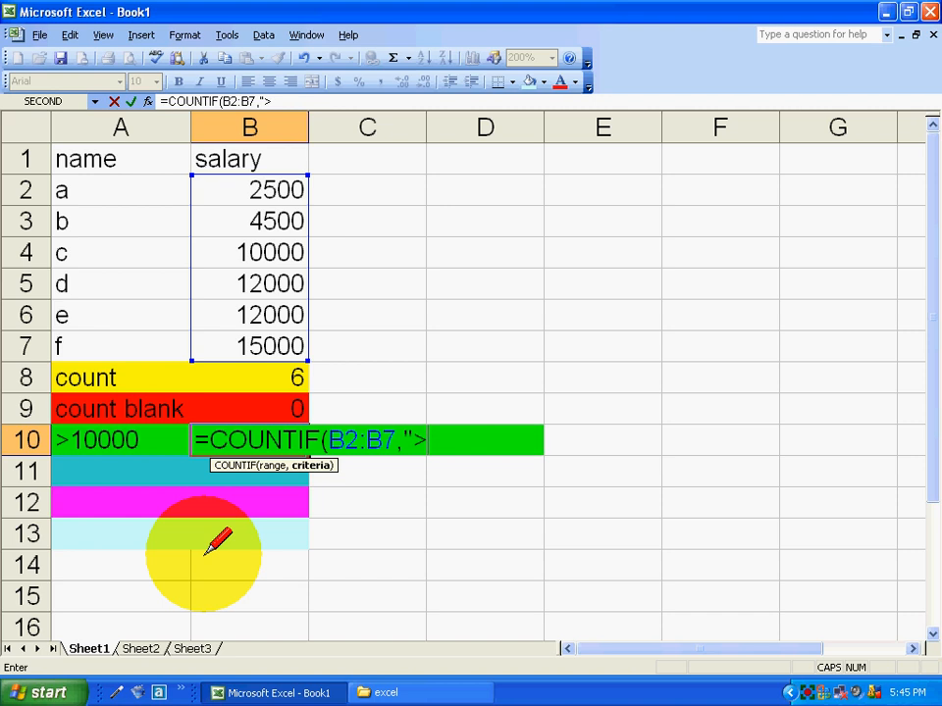
type("1000")
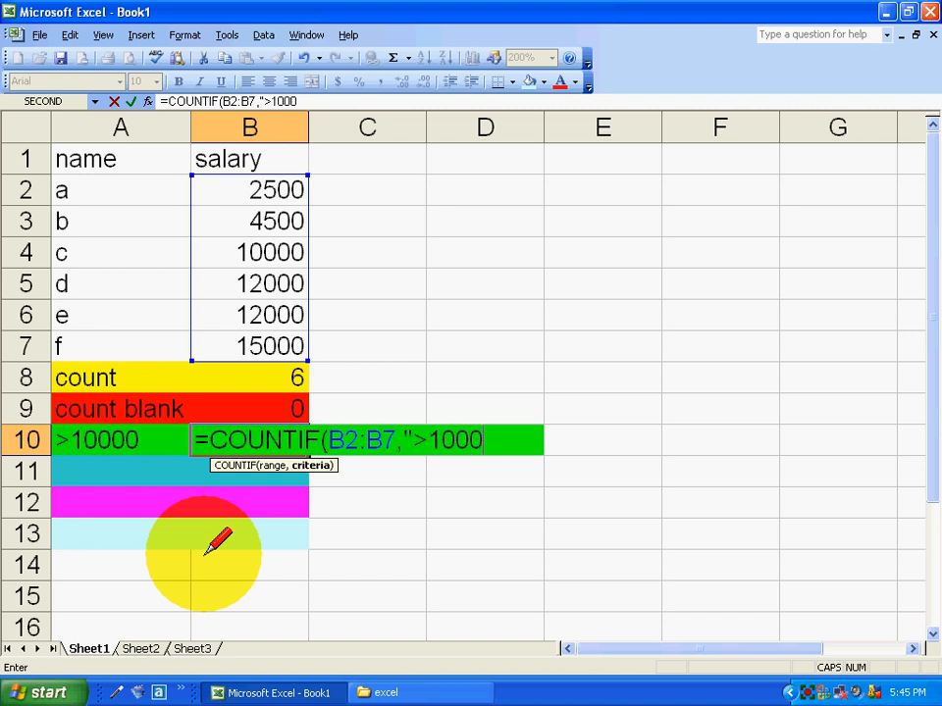
type("0\")")
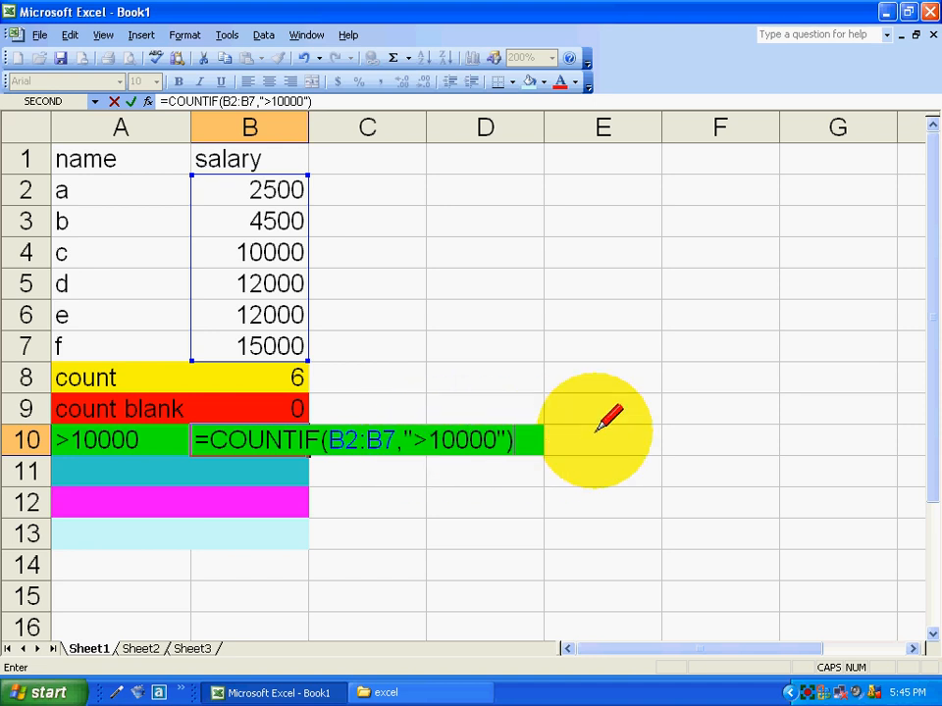
key("Return")
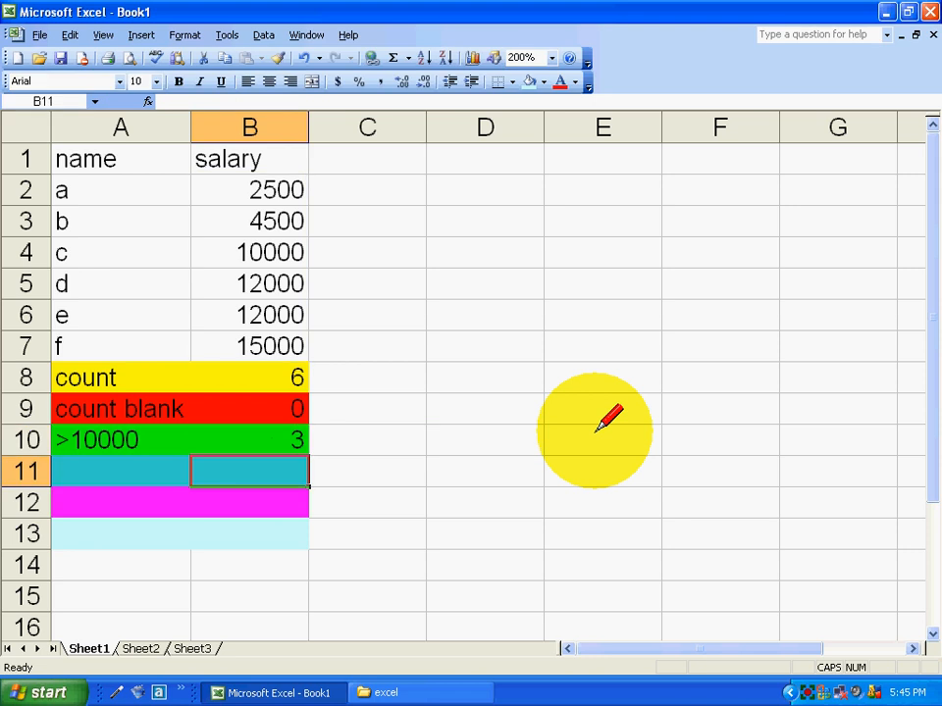
key("Up")
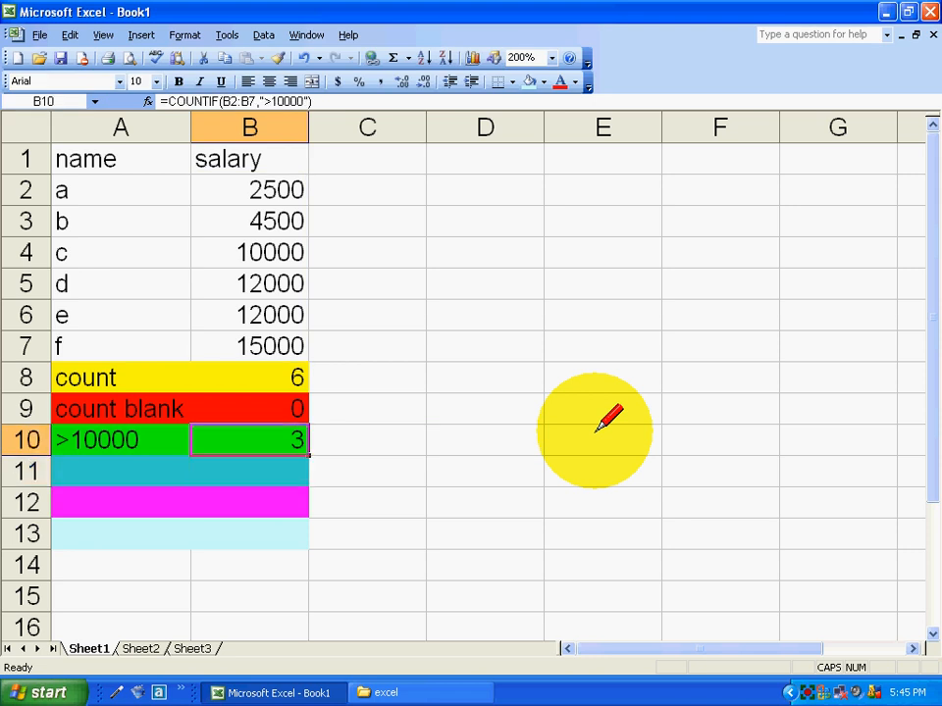
left_click(249, 283)
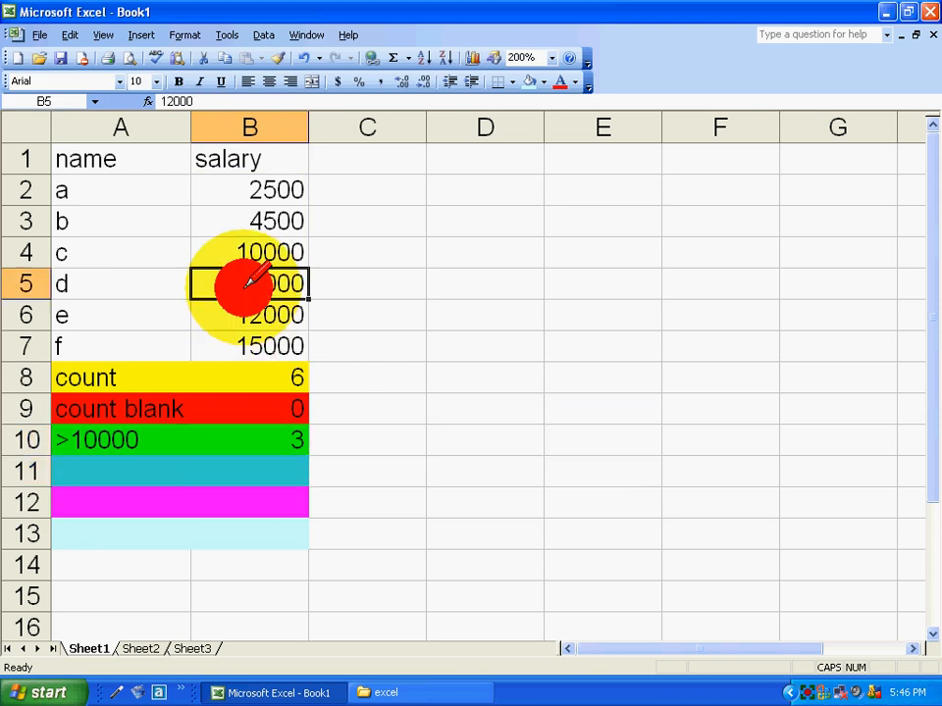
double_click(252, 308)
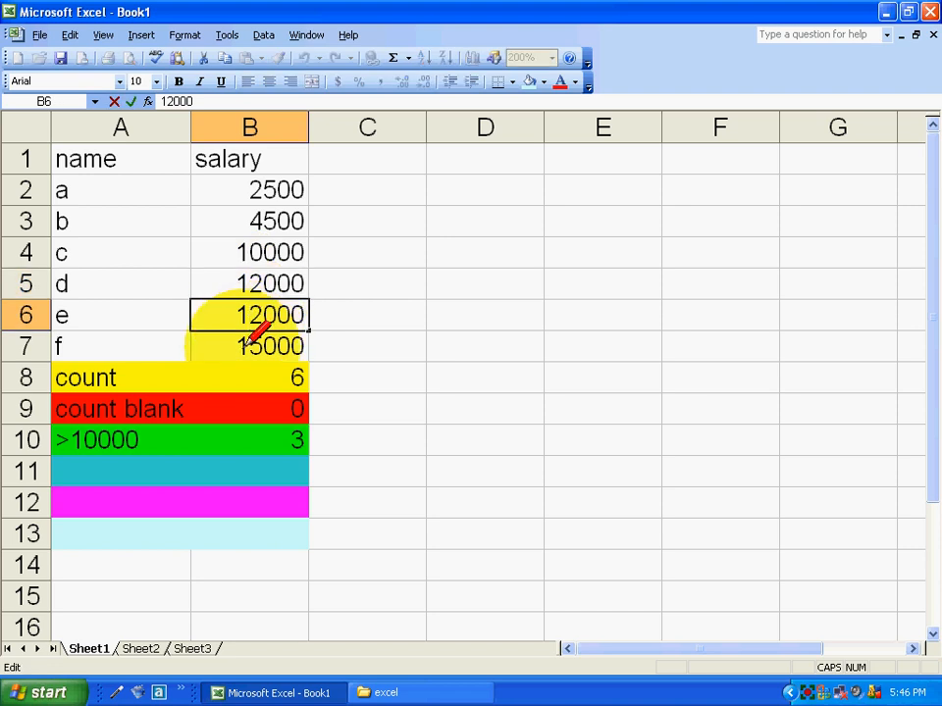
double_click(251, 342)
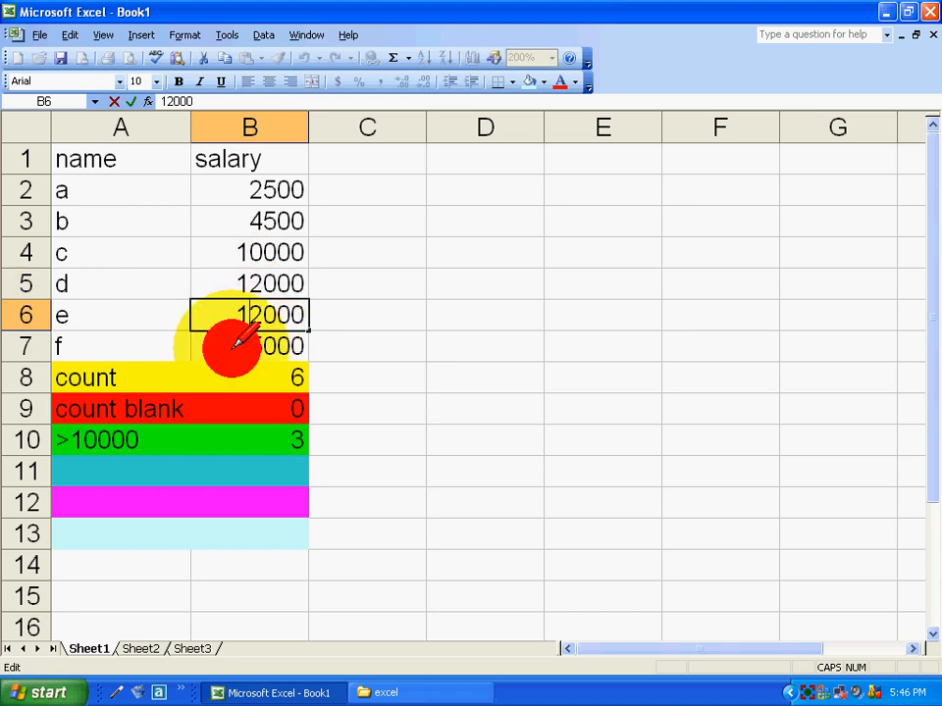
Label cell A11 as <=10000.
left_click(113, 463)
type("<10000")
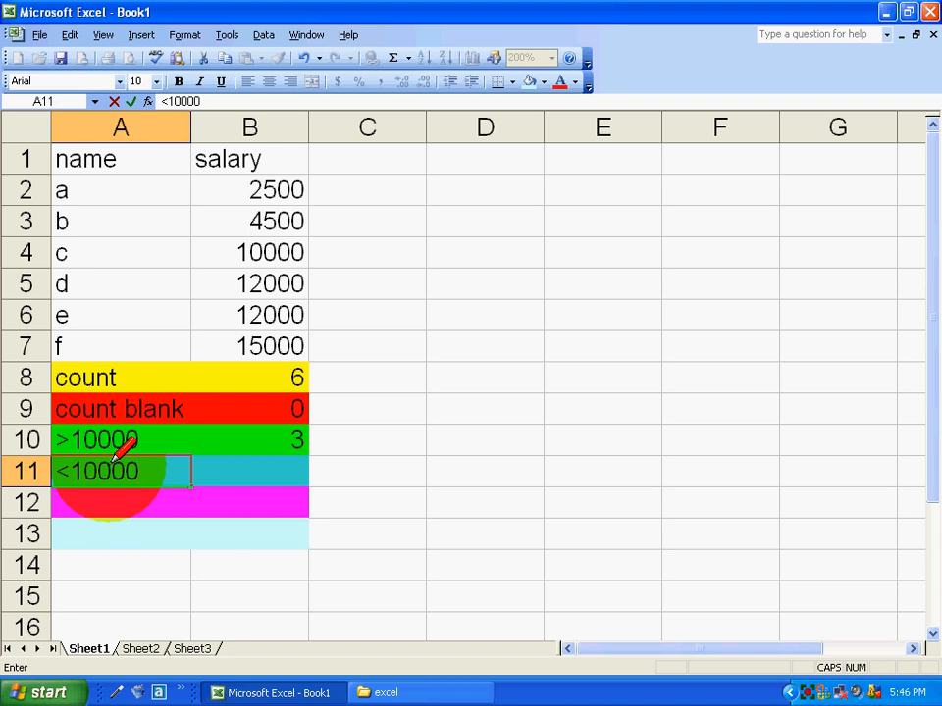
key("Tab")
left_click(115, 461)
double_click(115, 454)
key("Left")
key("Left")
key("Left")
key("Left")
type("=")
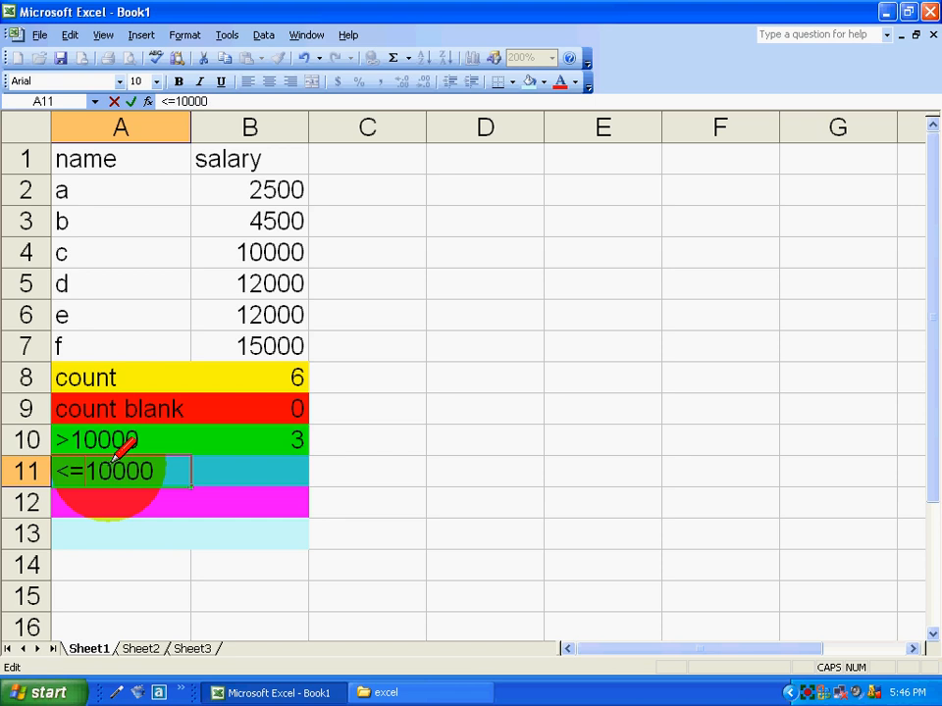
key("Return")
Start a COUNTIF formula in B11 with the salaries B2:B7 as its range.
key("Up")
key("Right")
type("=")
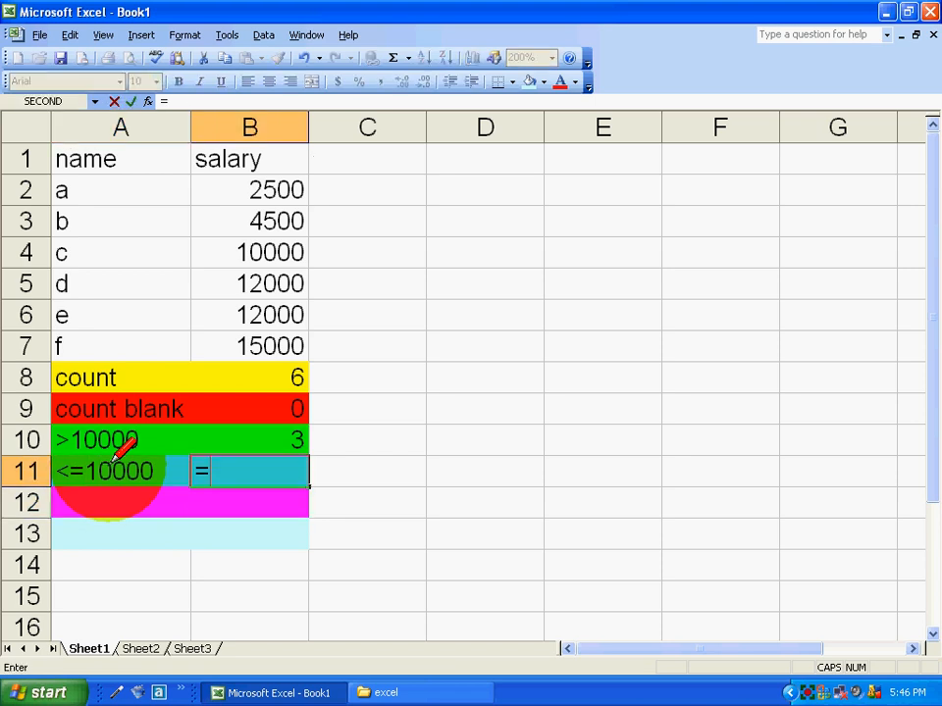
type("COUNTIF(")
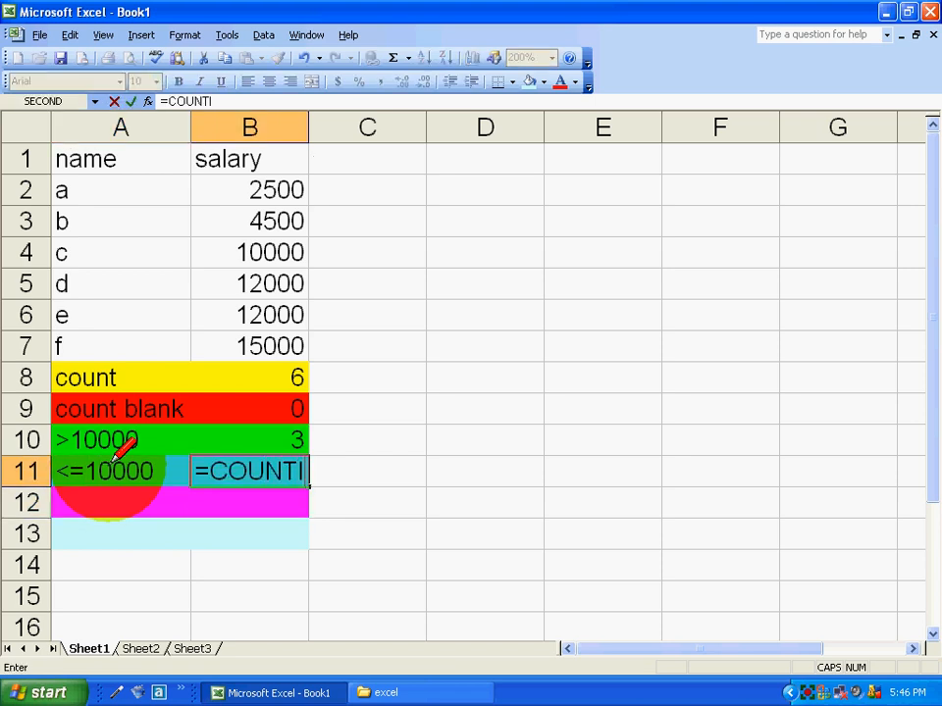
key("Up")
key("Up")
key("Up")
key("Up")
key("Up")
key("Up")
key("Up")
key("Up")
key("Up")
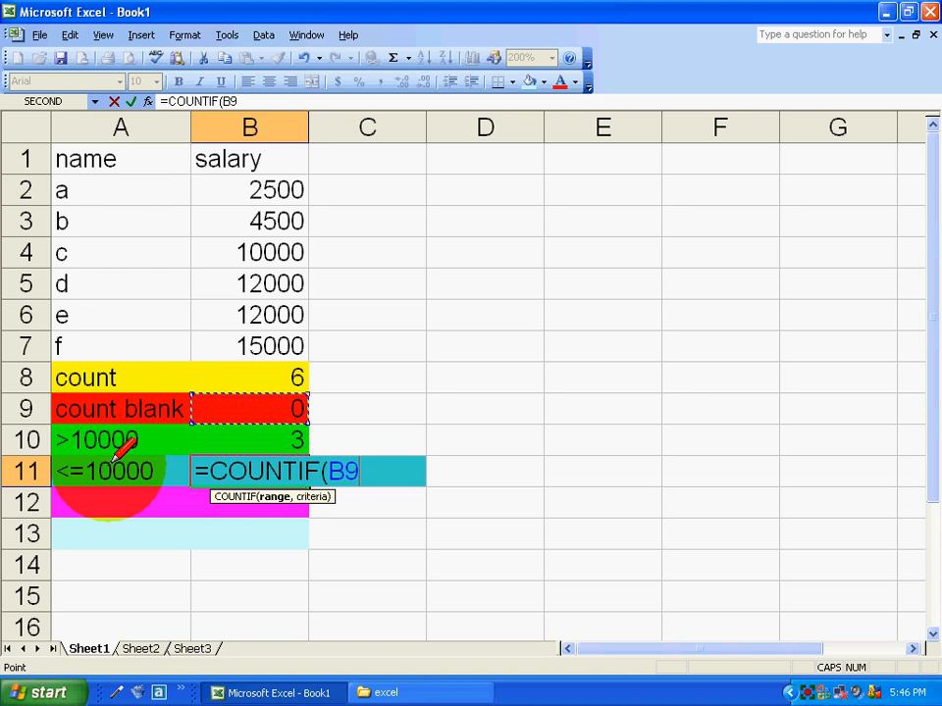
key("F8")
key("Down")
key("Down")
key("Down")
key("Down")
key("Down")
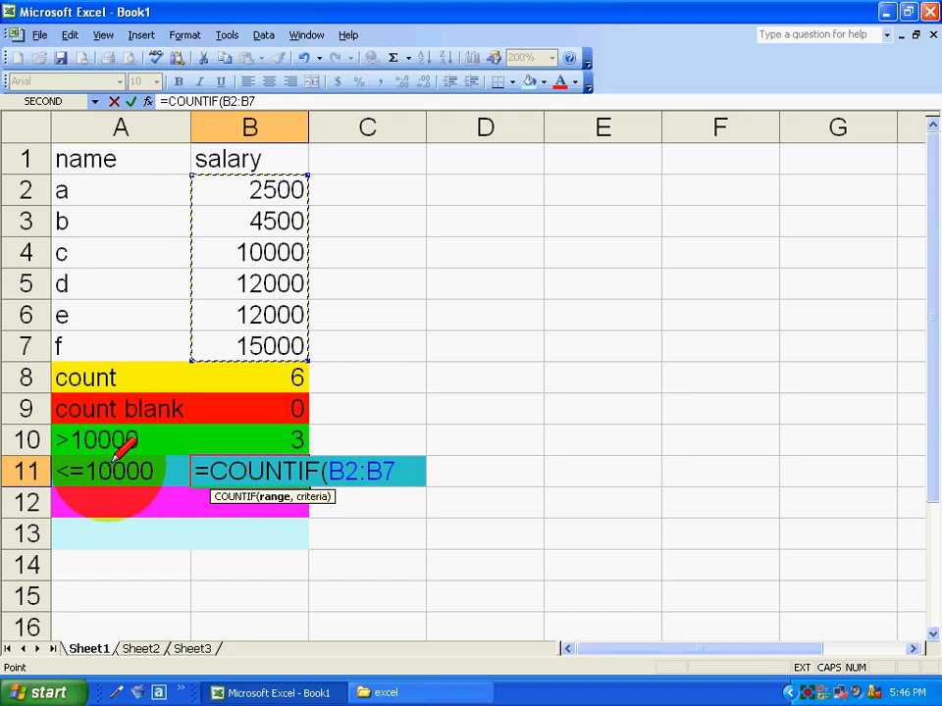
Complete the COUNTIF formula in B11 with the criterion "<=10000" and go through the matching salaries in B2:B4.
type(",\"<=")
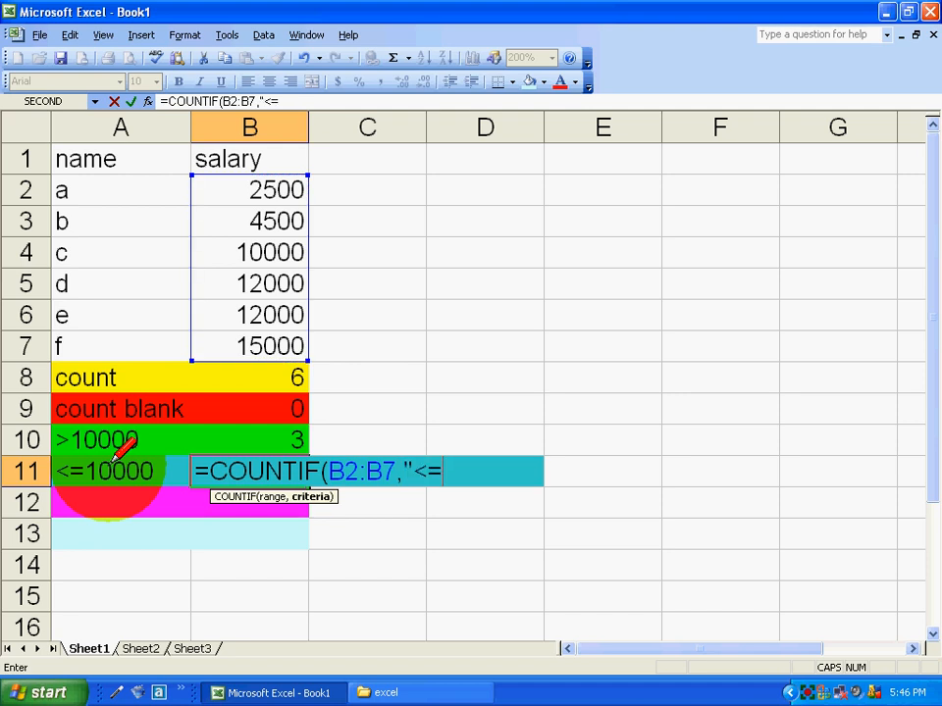
type("10")
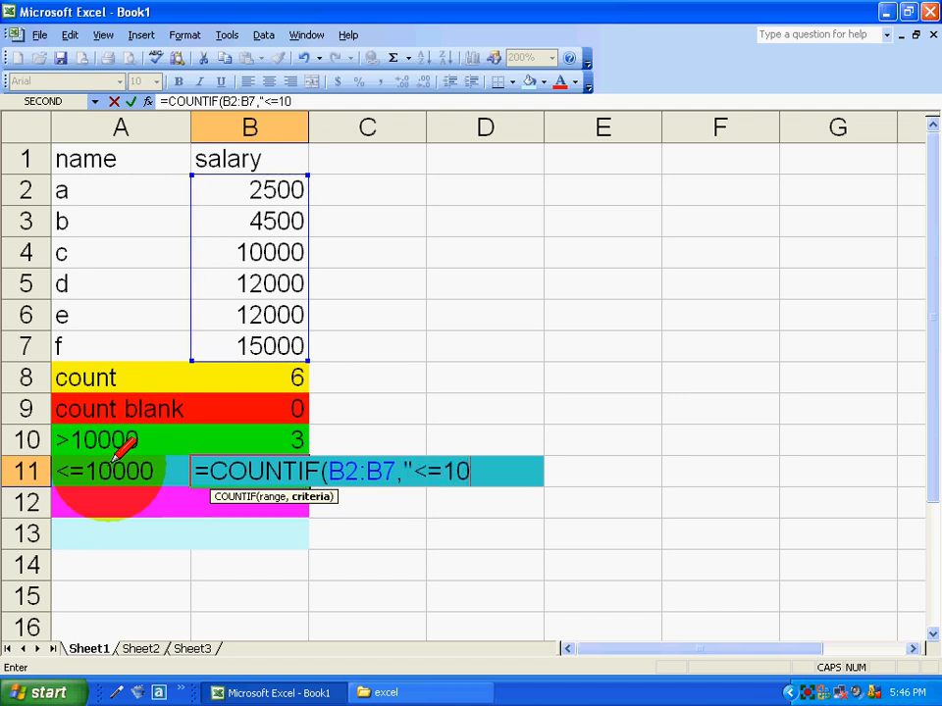
type("000\")")
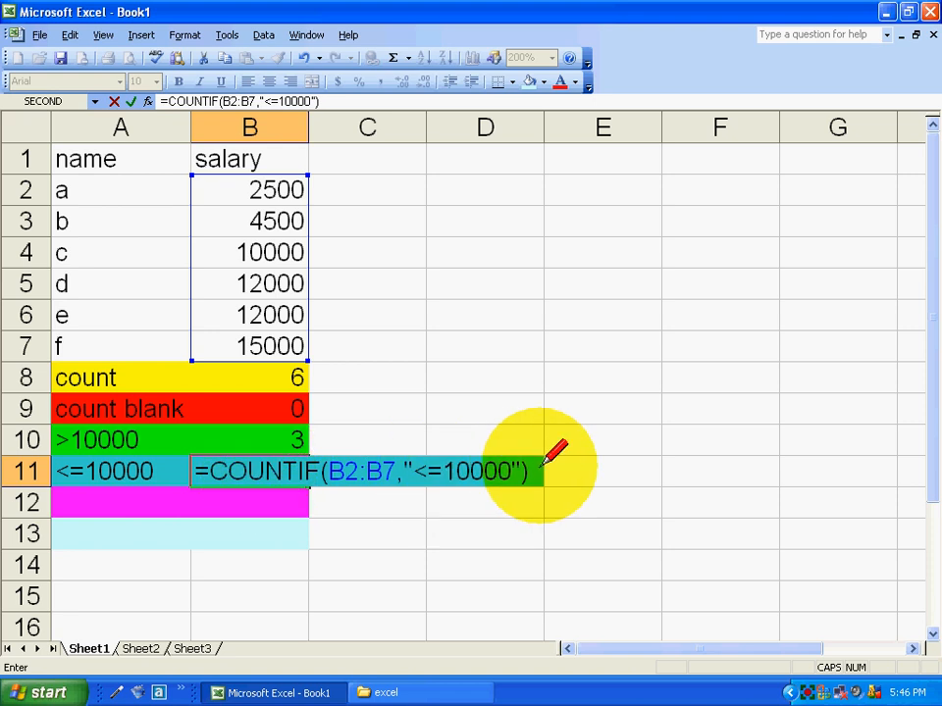
key("Return")
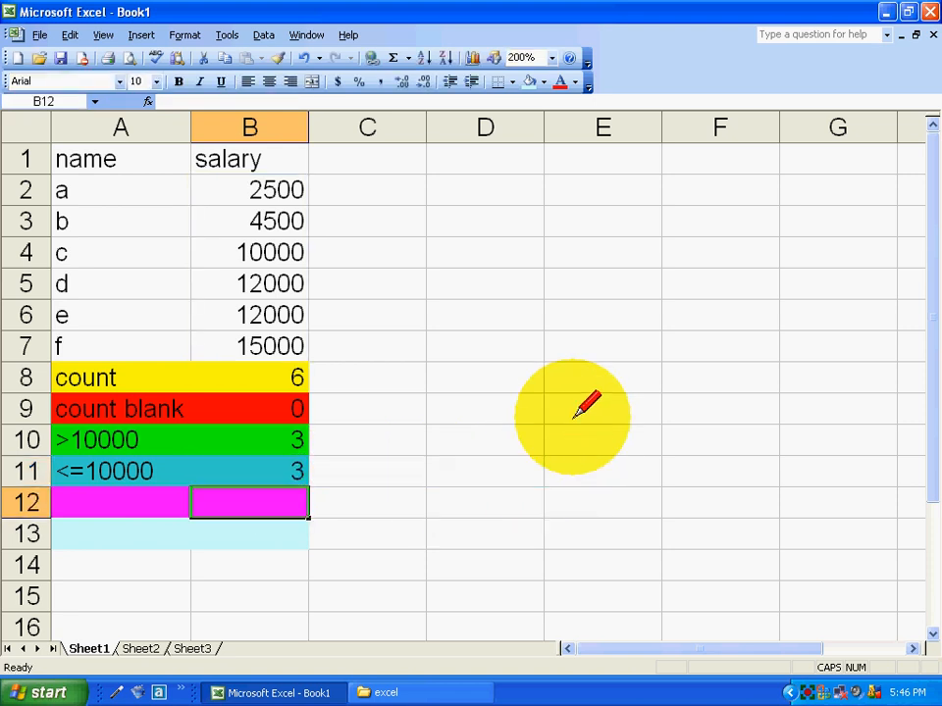
left_click(219, 189)
left_click(233, 222)
left_click(222, 248)
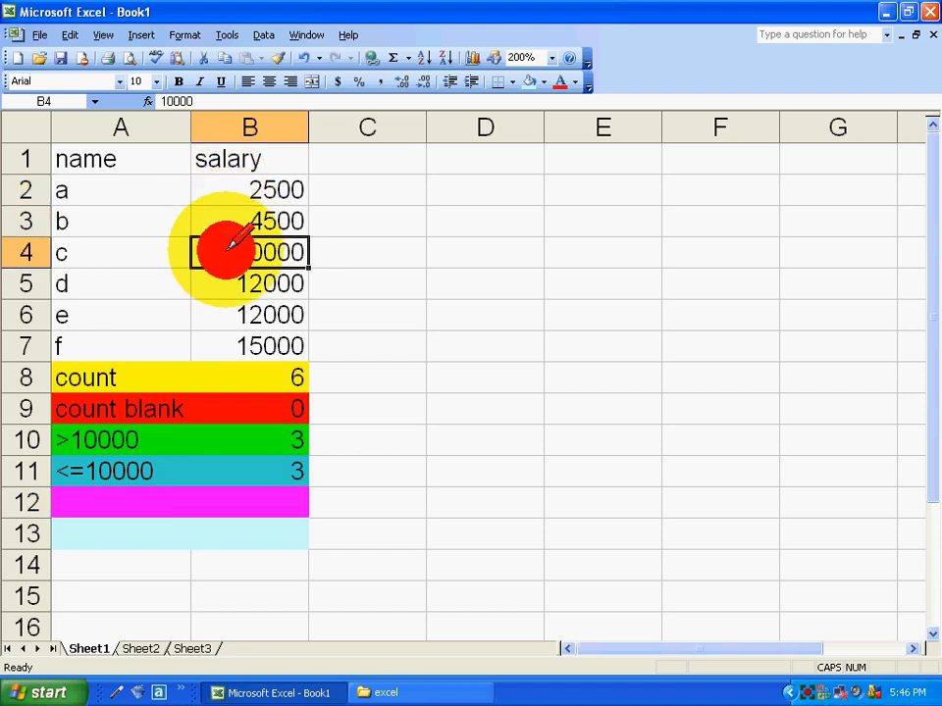
Label cell A12 as <>.
left_click(128, 498)
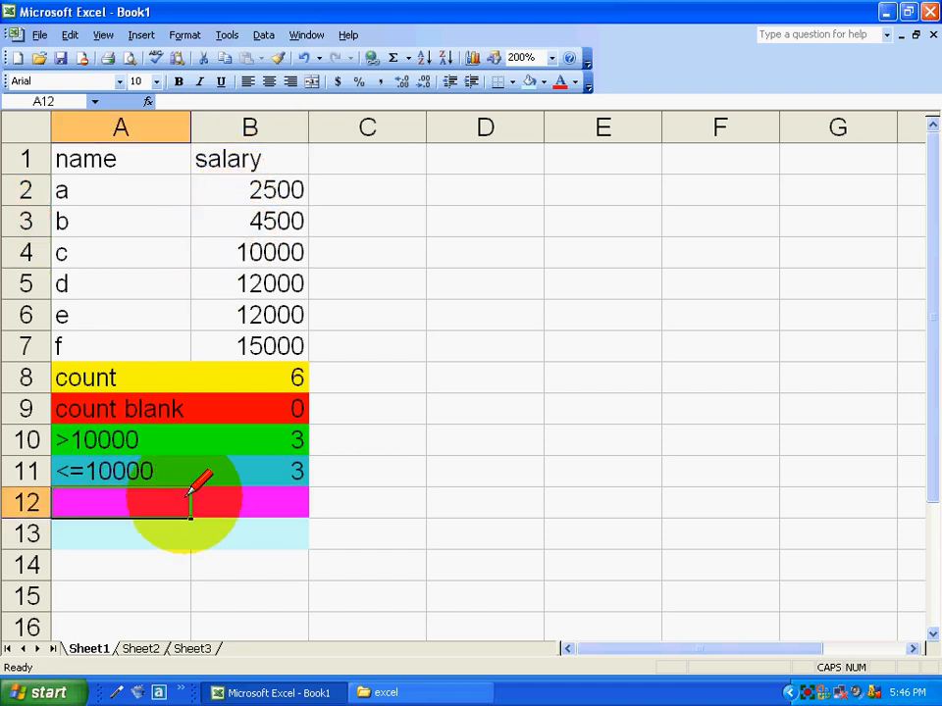
type("<>")
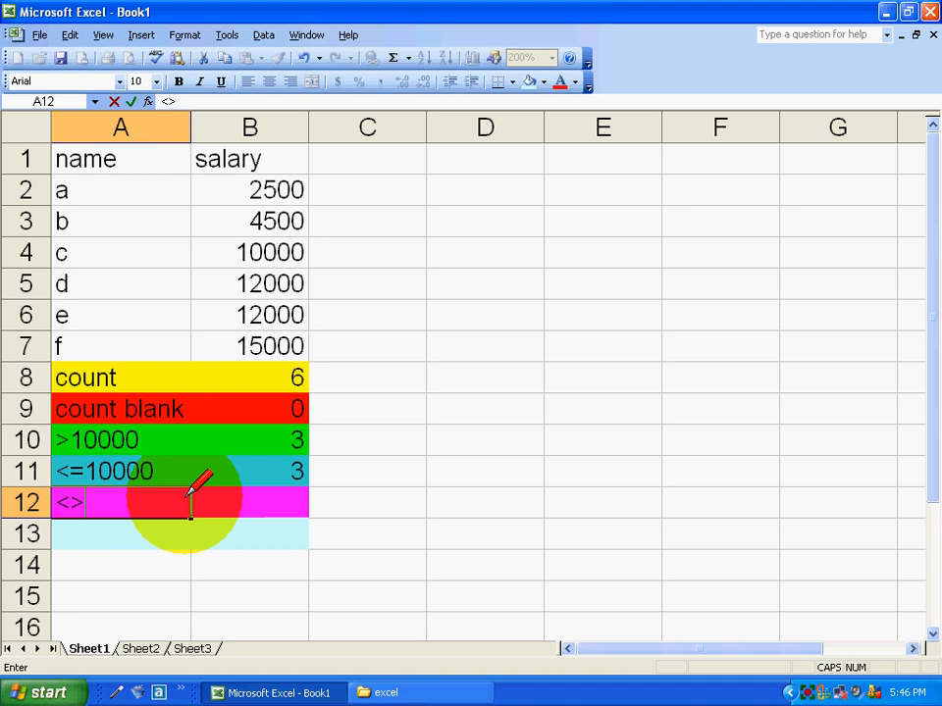
left_click(193, 500)
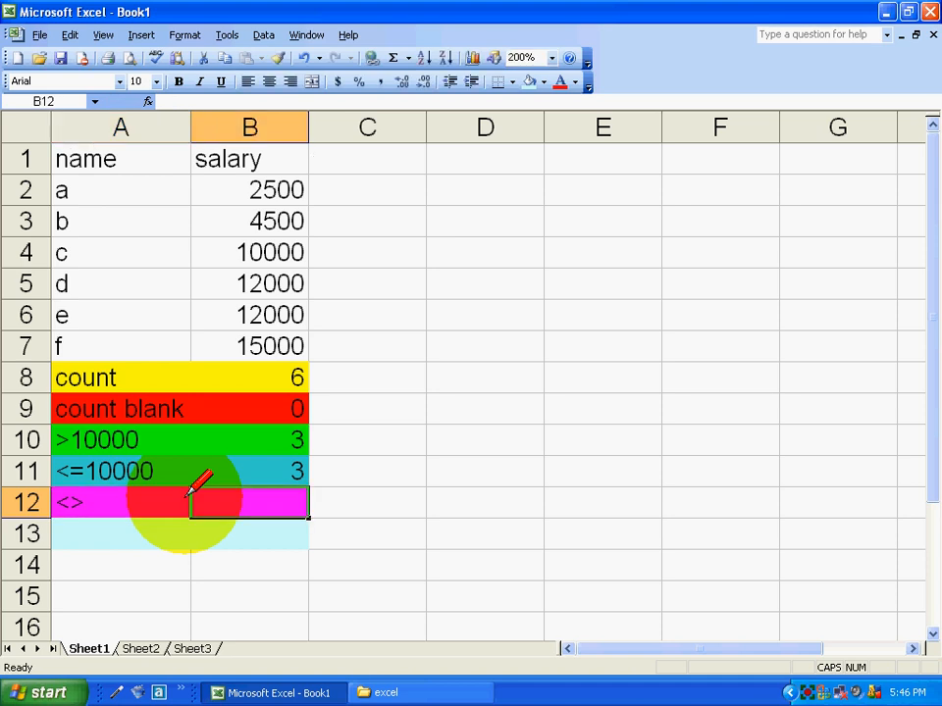
left_click(187, 498)
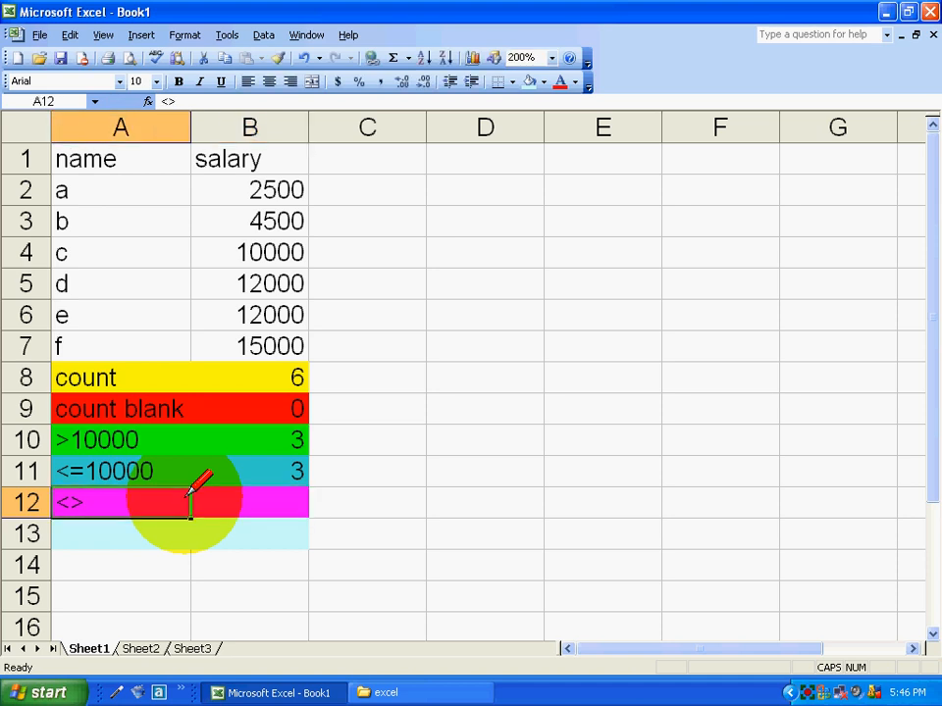
Start a COUNTIF formula in B12 with the salaries B2:B7 as its range.
left_click(193, 499)
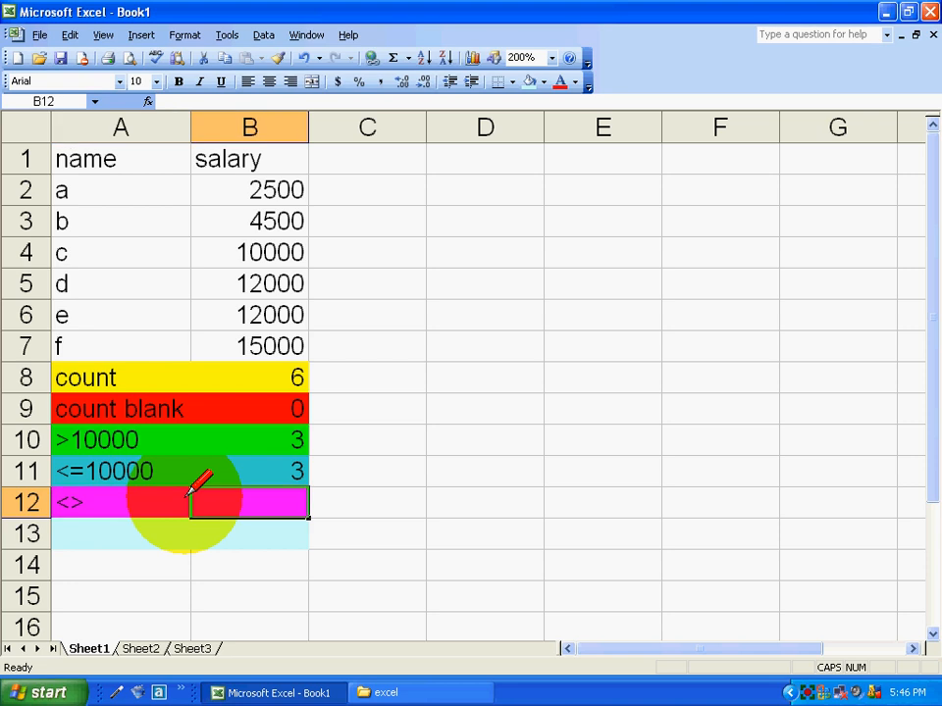
type("=")
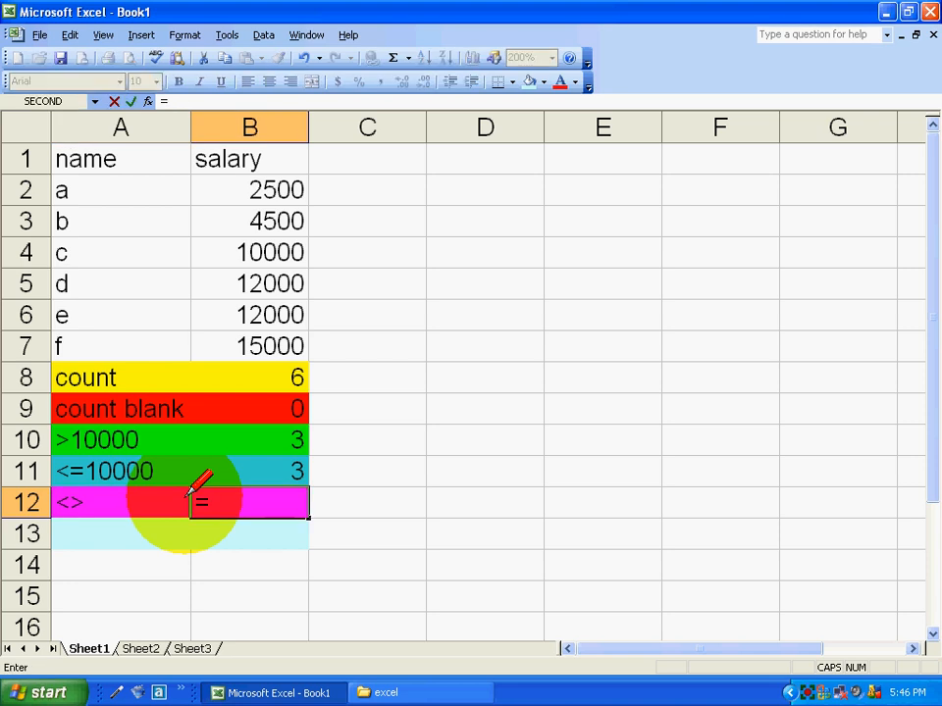
type("COUNTIF(")
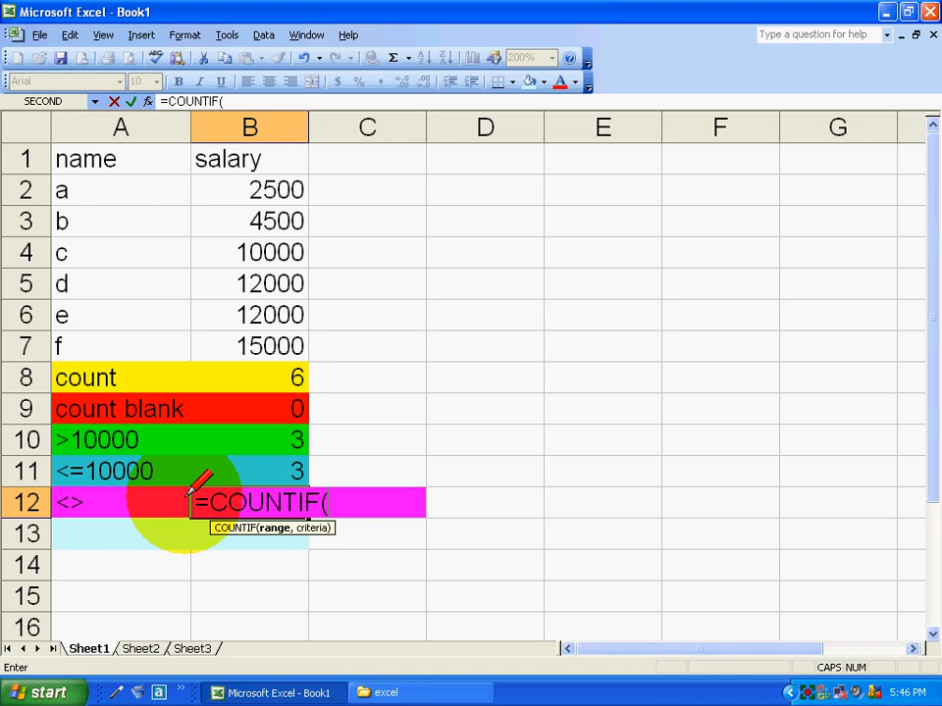
key("Up")
key("Up")
key("Up")
key("Up")
key("Up")
key("Up")
key("Up")
key("Up")
key("Up")
key("Up")
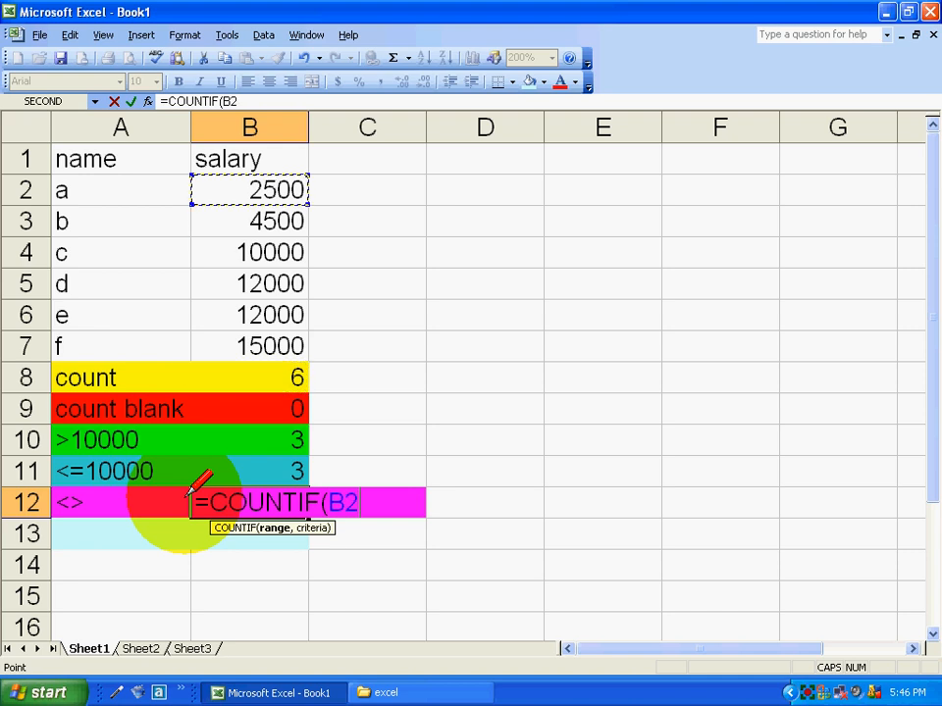
key("F8")
key("Down")
key("Down")
key("Down")
key("Down")
key("Down")
type(",")
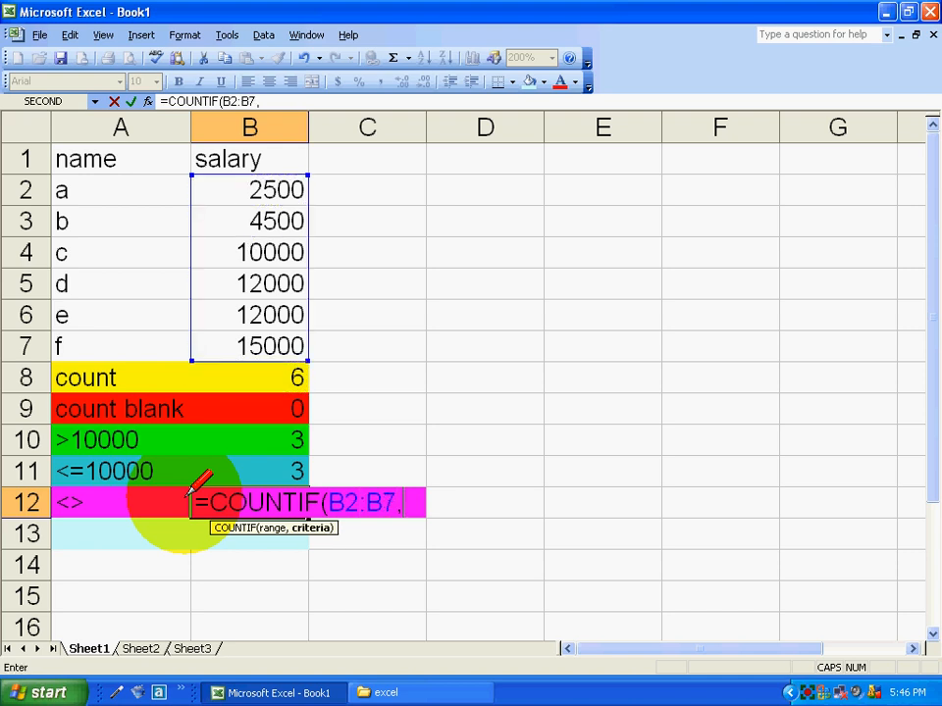
Complete the COUNTIF formula in B12 with the criterion "<>10000".
type("\"<>")
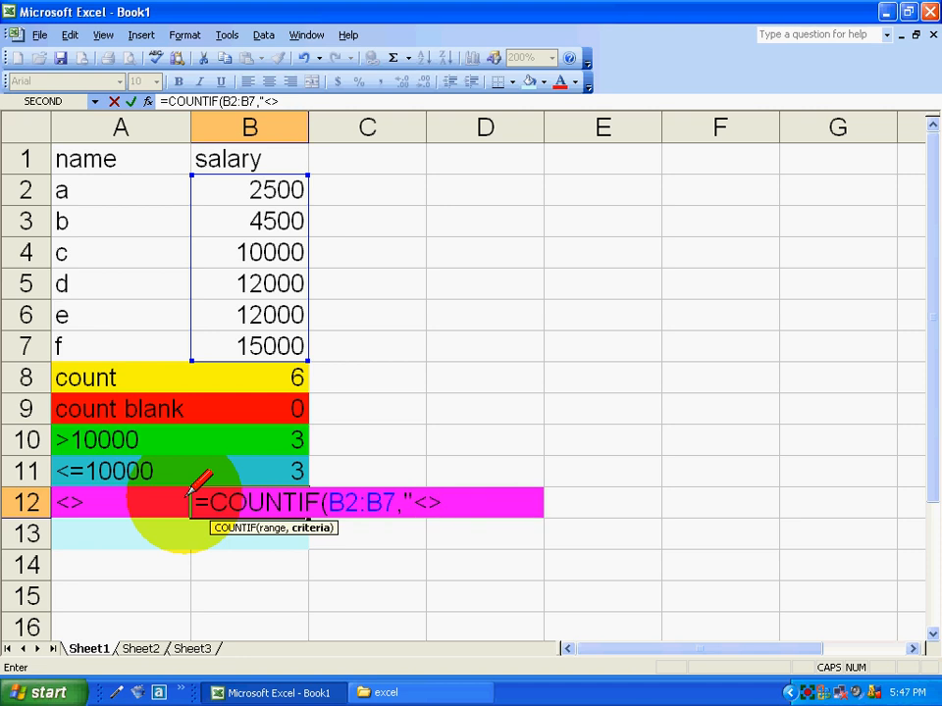
key("Left")
key("Right")
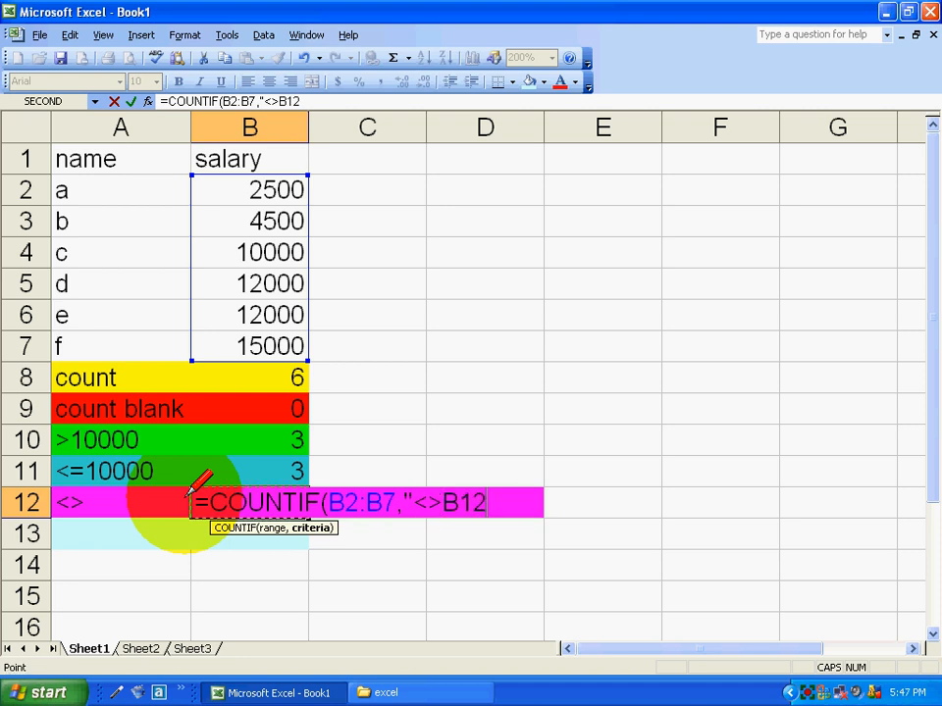
key("BackSpace")
key("BackSpace")
key("BackSpace")
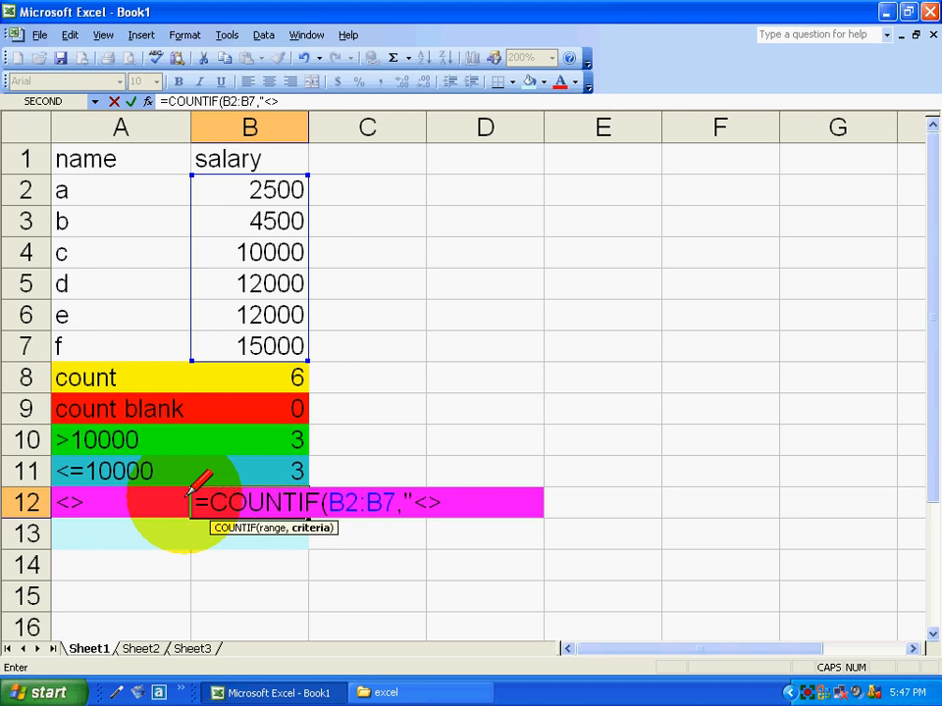
type("10000\")")
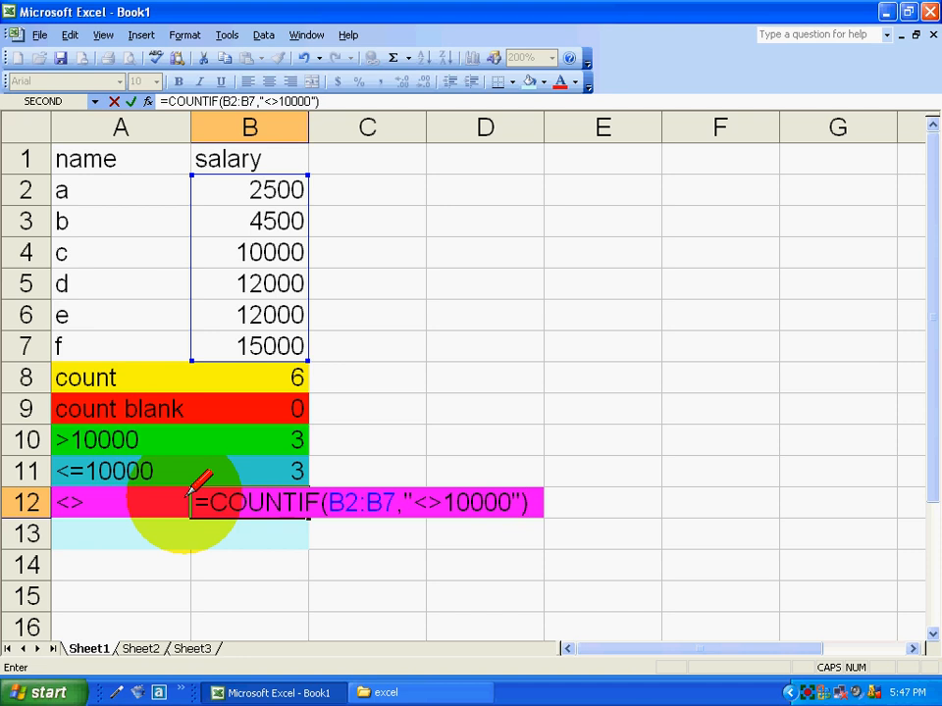
key("Return")
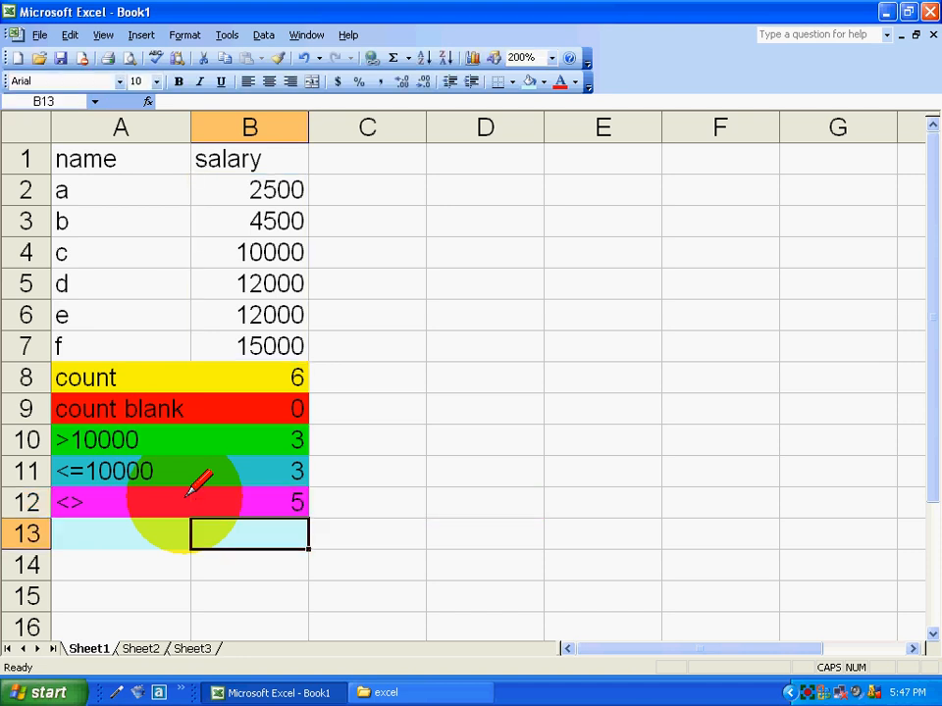
Go through the row of name c with salary 10000 and the differing salaries in B2:B3 and B5:B7.
left_click(201, 494)
left_click(146, 248)
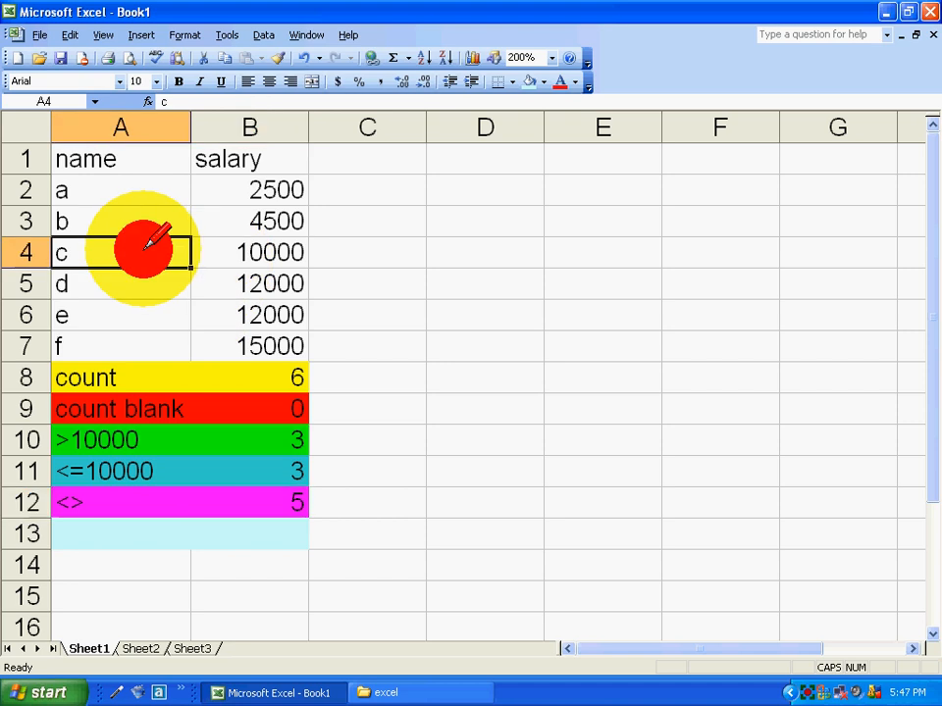
left_click_drag(137, 250, 210, 240)
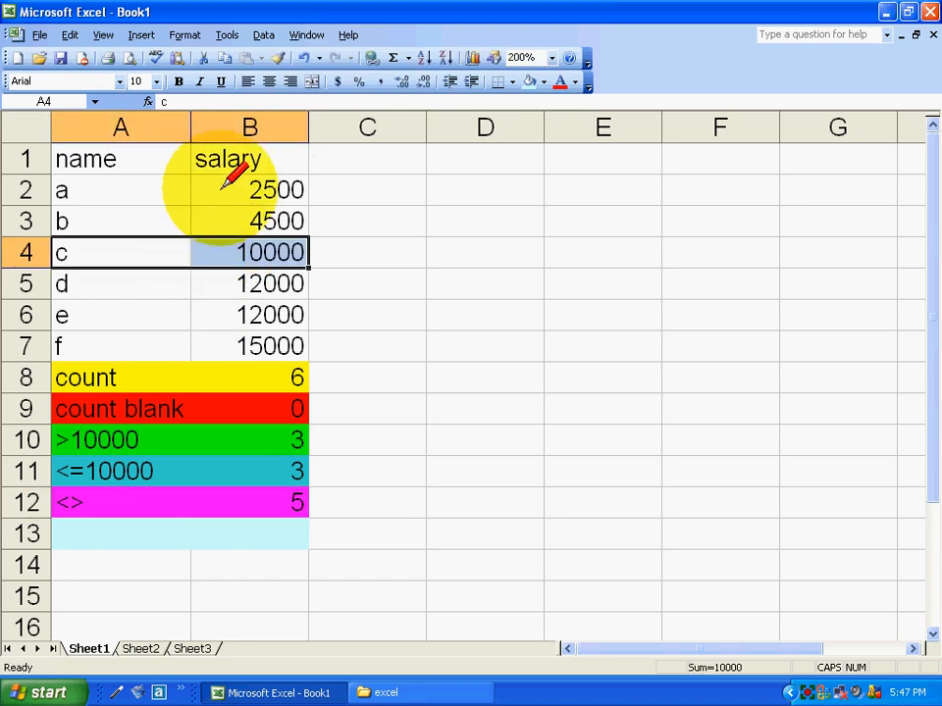
left_click_drag(231, 179, 232, 210)
left_click(235, 280)
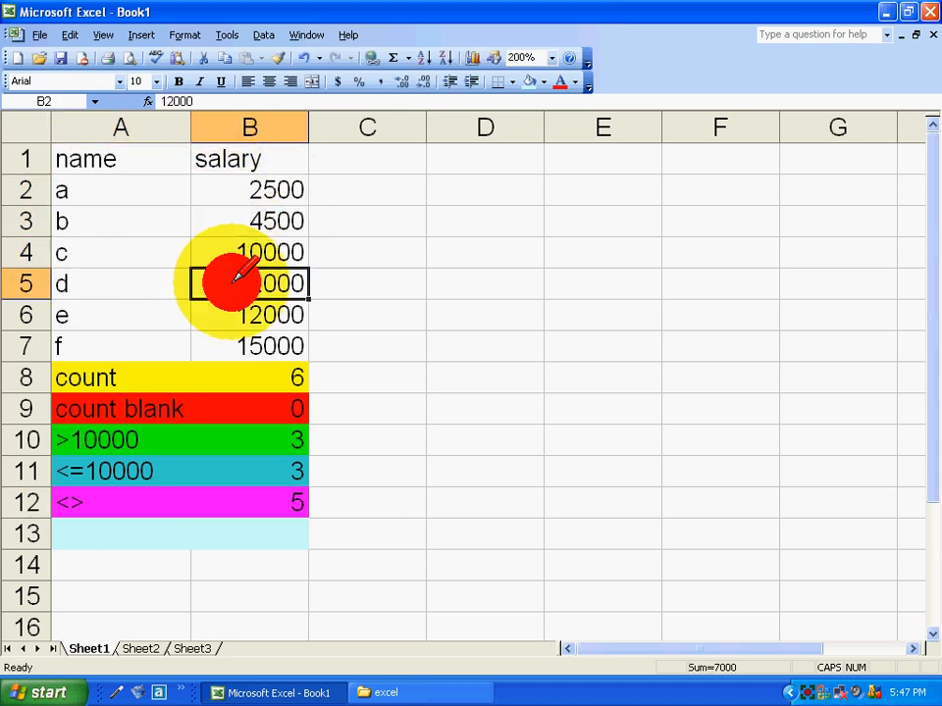
left_click_drag(236, 280, 244, 338)
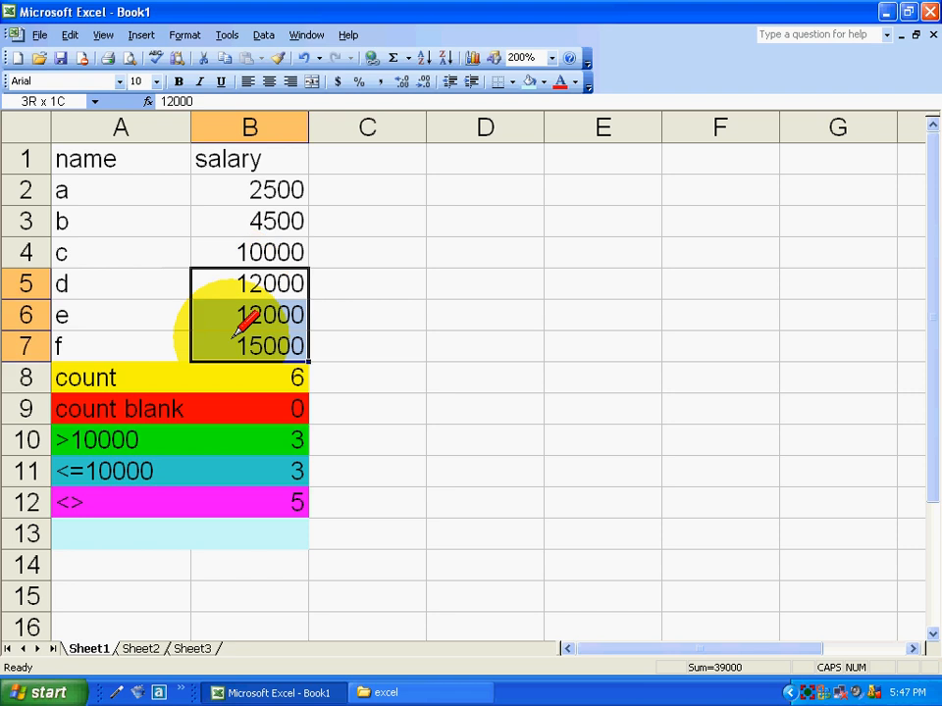
left_click(142, 528)
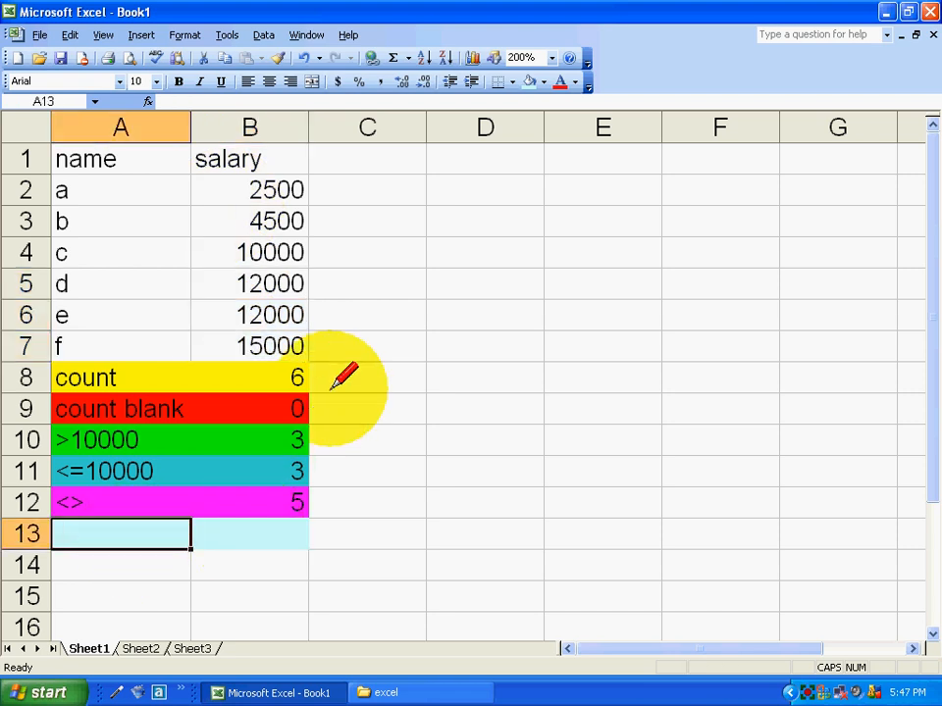
List the comparison operators >, >=, <, <=, <> and = down cells C8:C13, one per cell.
left_click(390, 392)
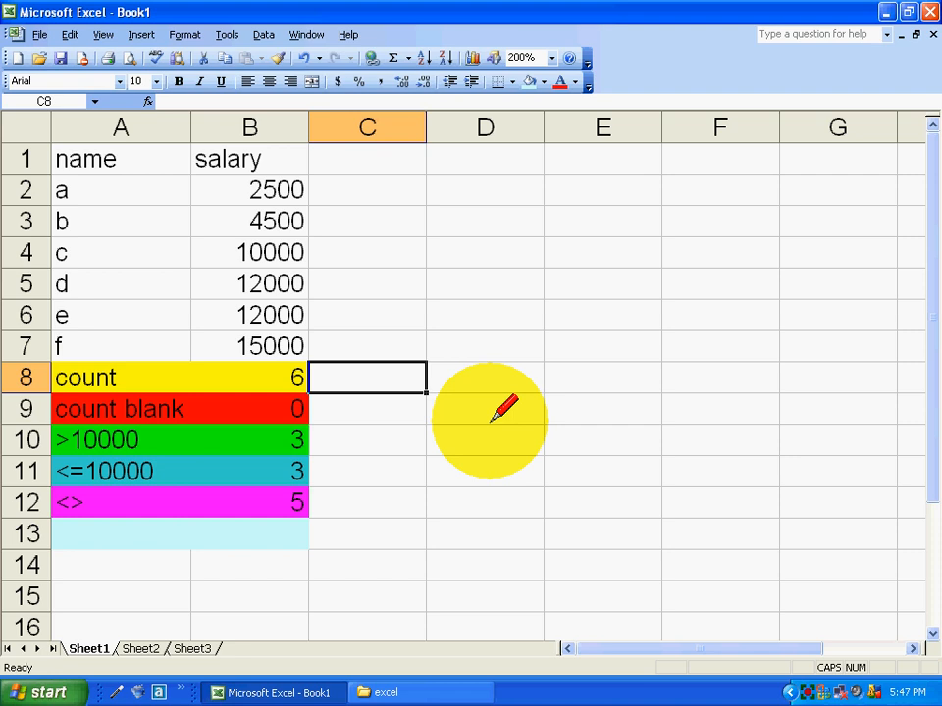
type(">")
key("Return")
type(">=")
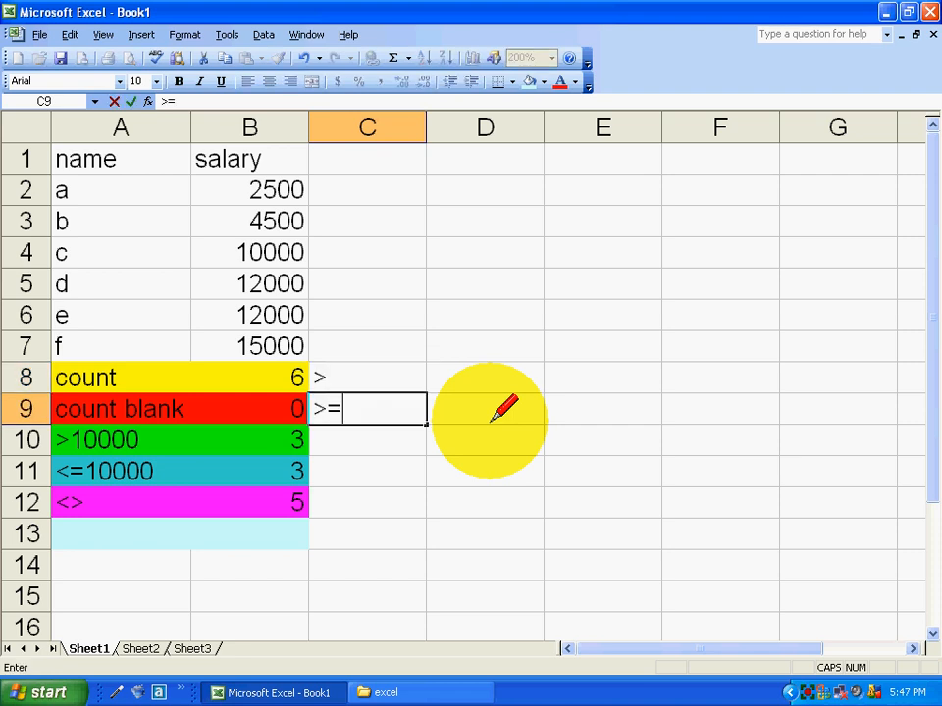
key("Return")
type("<")
key("Return")
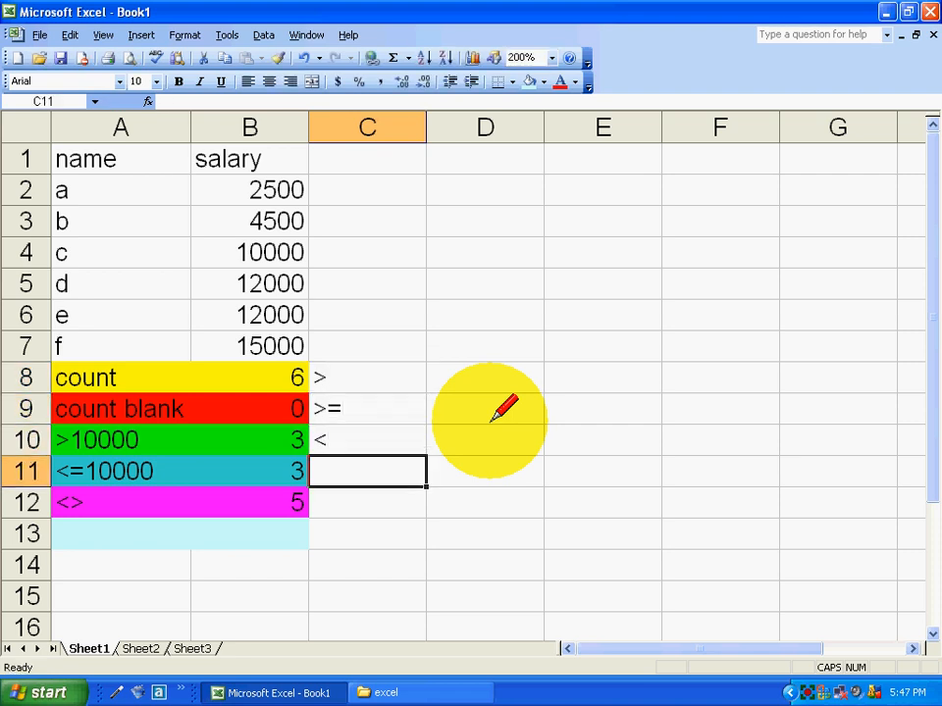
type("<=")
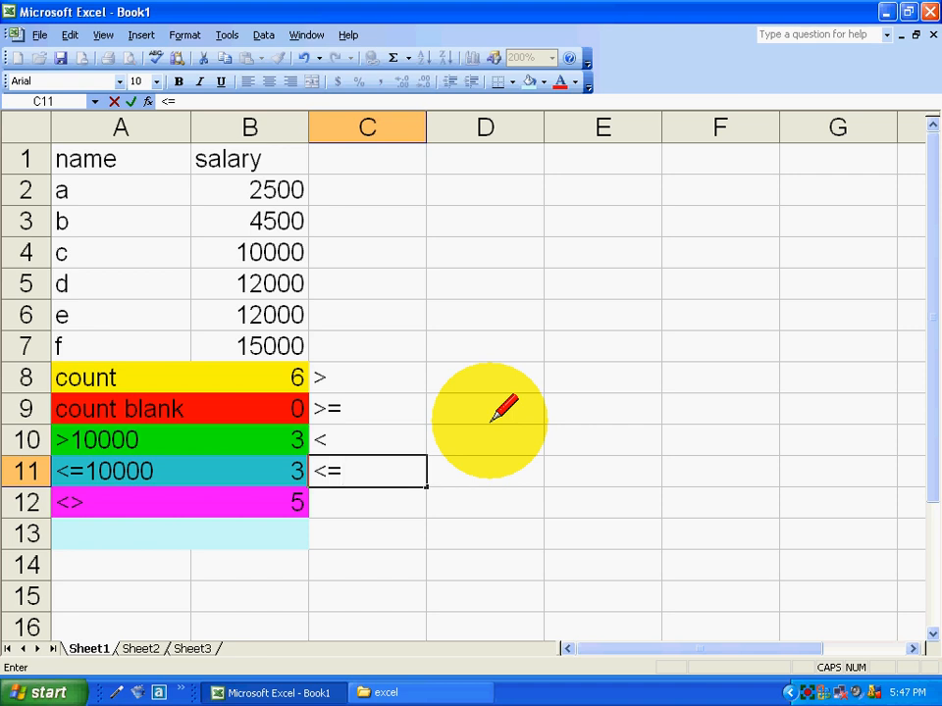
key("Return")
type("<>")
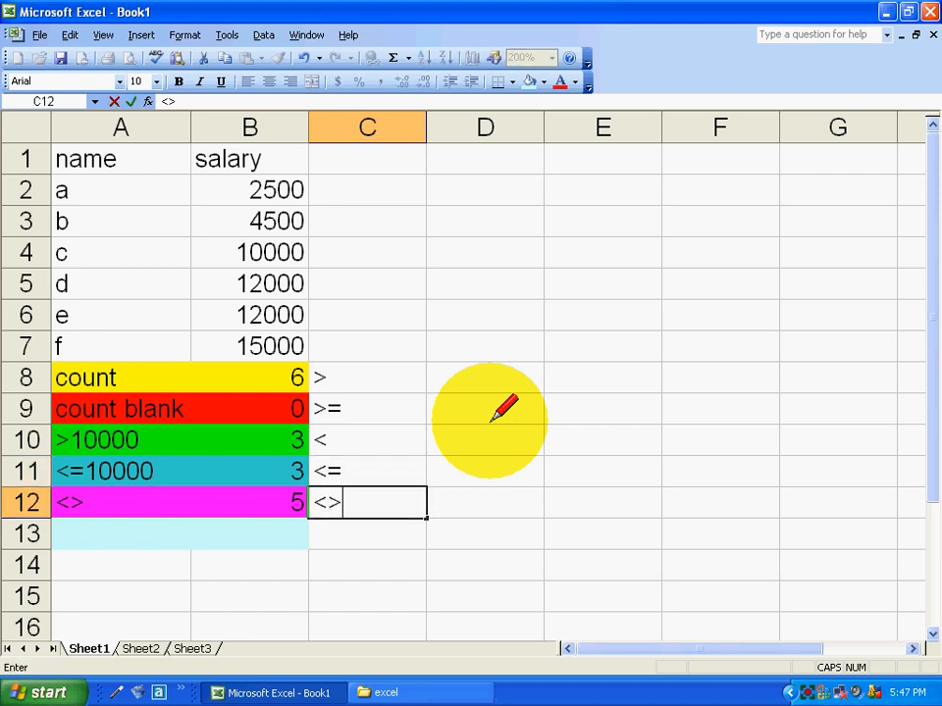
key("Return")
type("=")
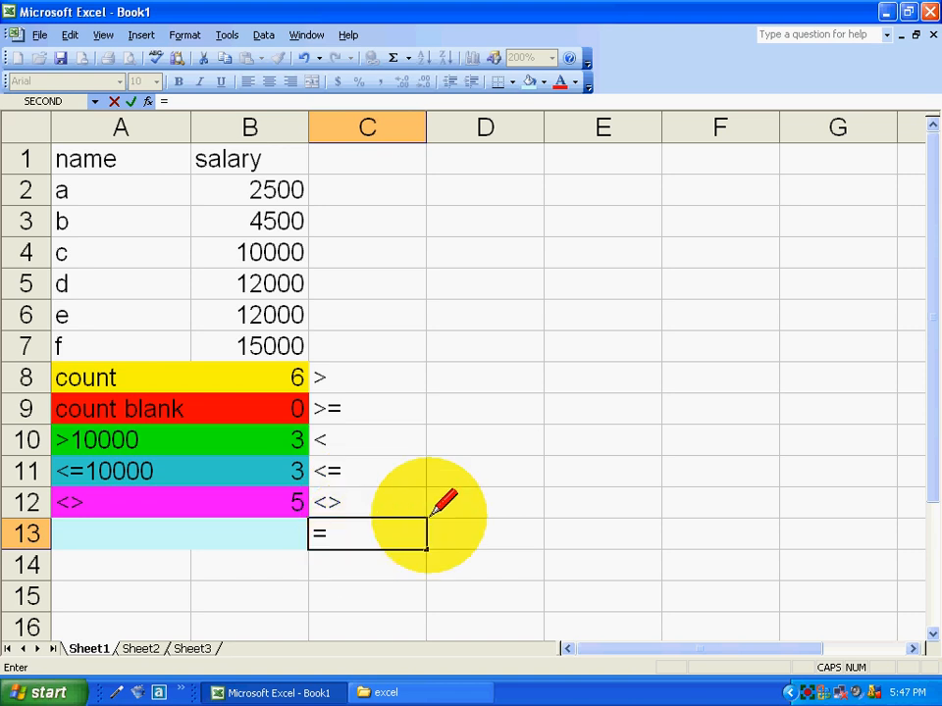
key("Return")
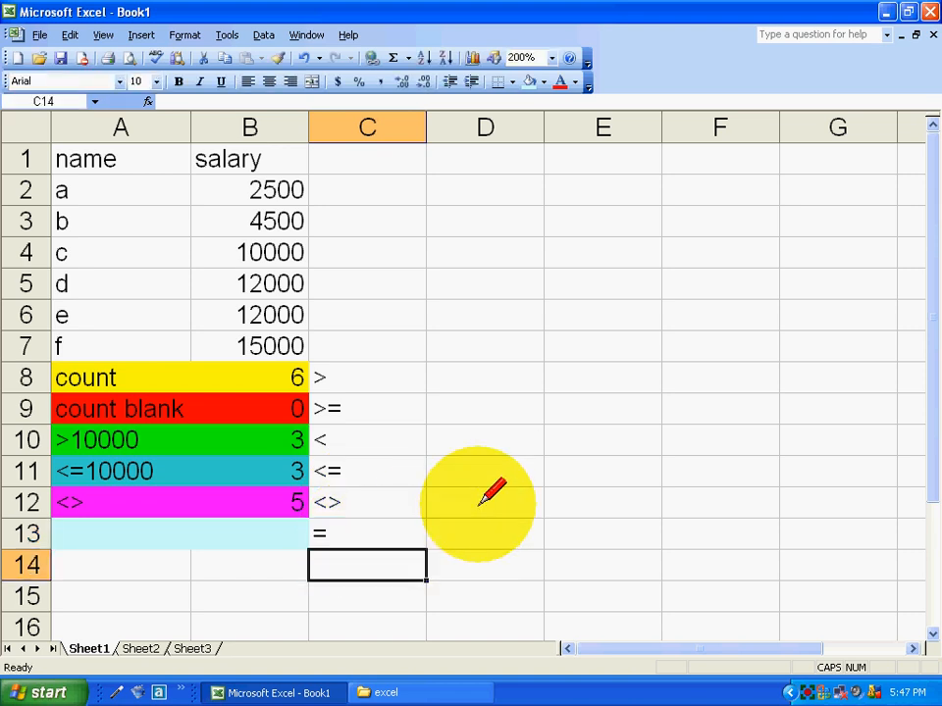